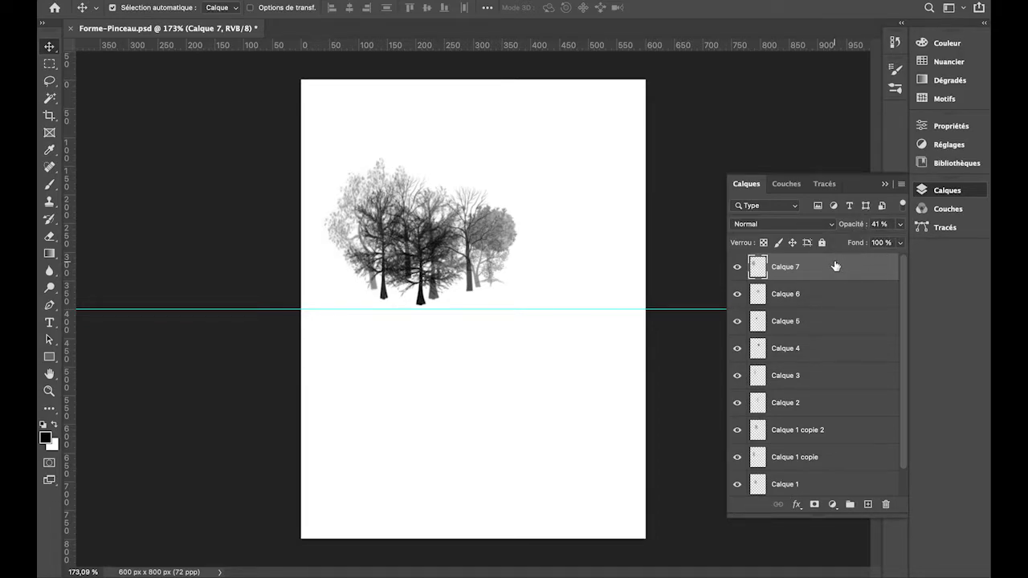
Group all the tree layers from Calque 7 down to Calque 1 and name the group A Haut
shift+click(827, 482)
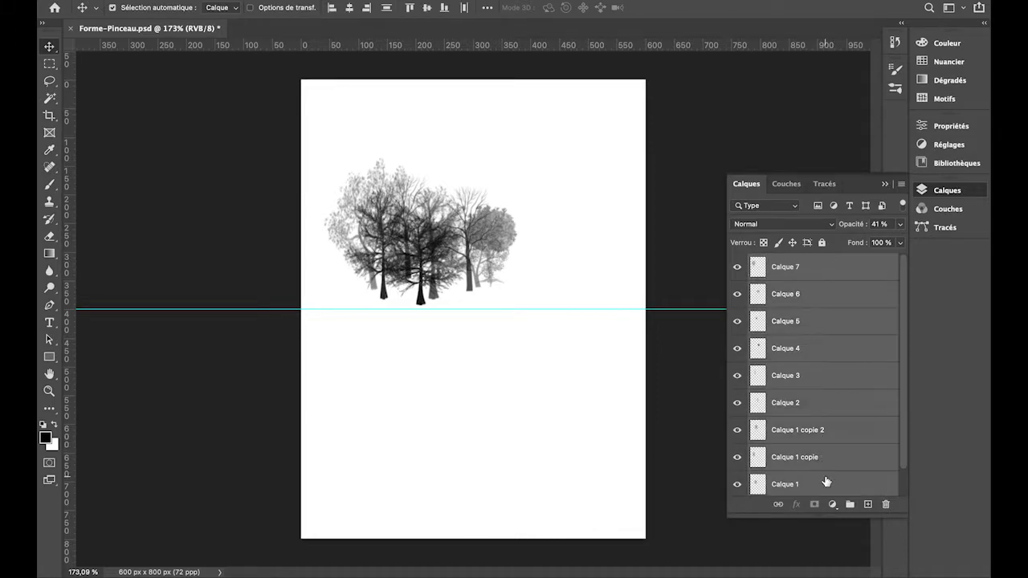
drag(904, 435, 909, 480)
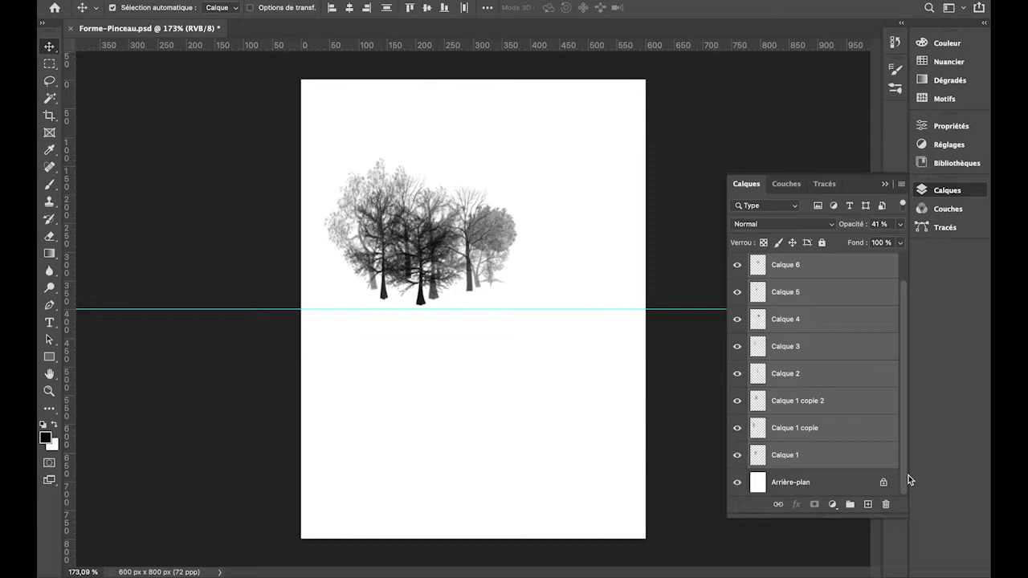
click(850, 504)
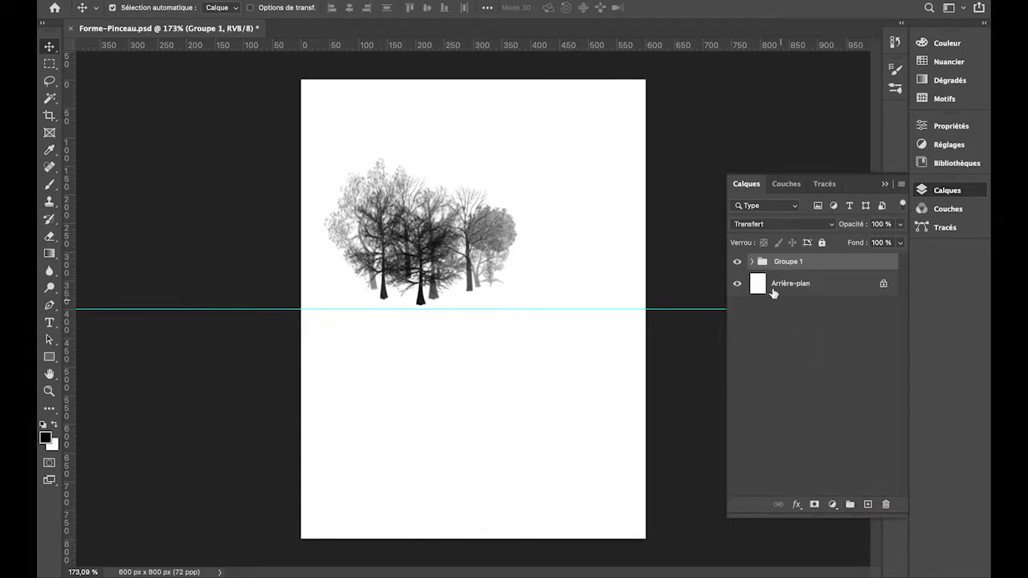
click(786, 265)
double_click(786, 262)
text(A)
key(Return)
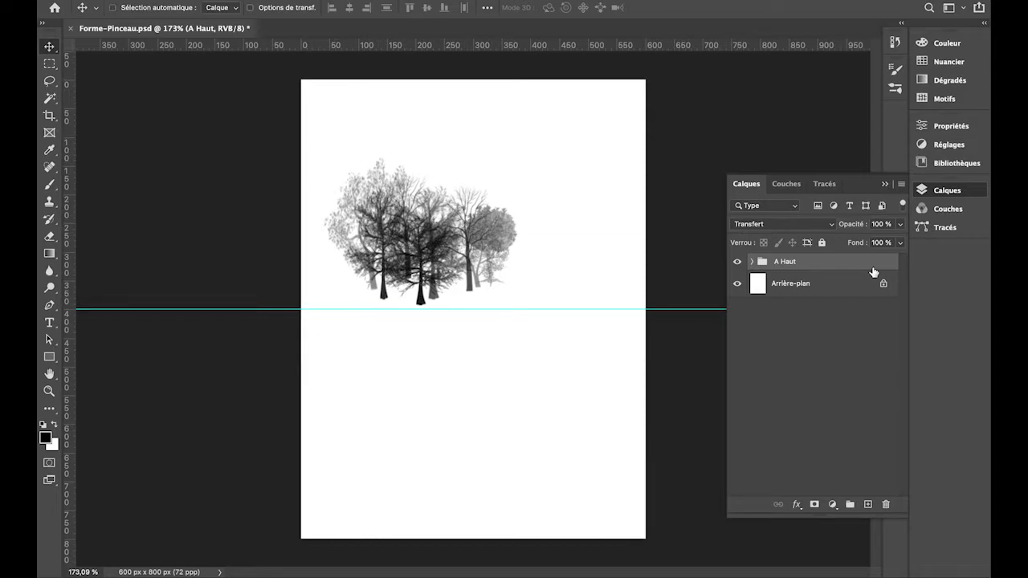
Switch to Finder, return to the Pinceaux folder, and extract grass_brushes_2.zip, placing the extracted folder beside tree_brushes
key(super+Tab)
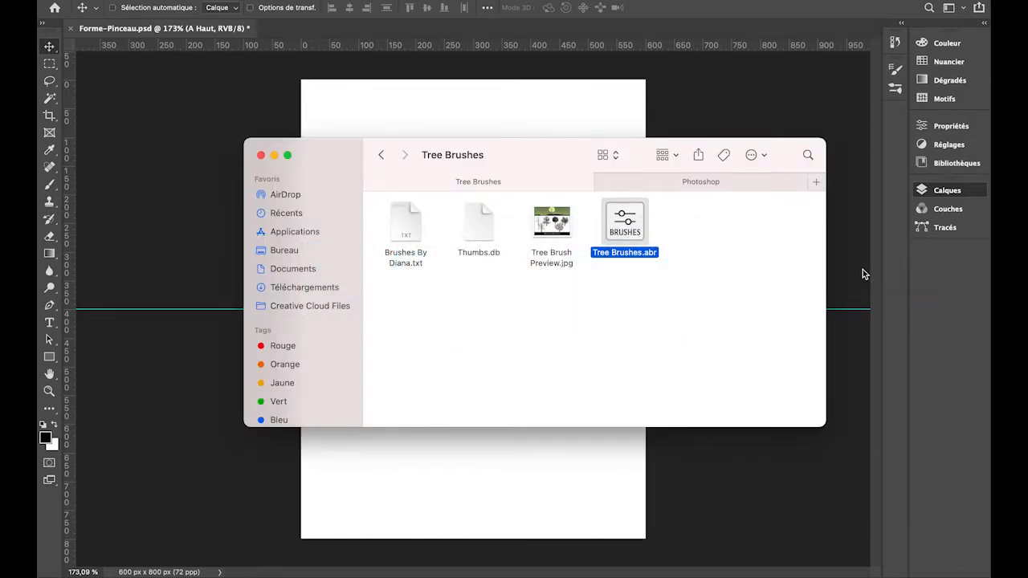
click(381, 155)
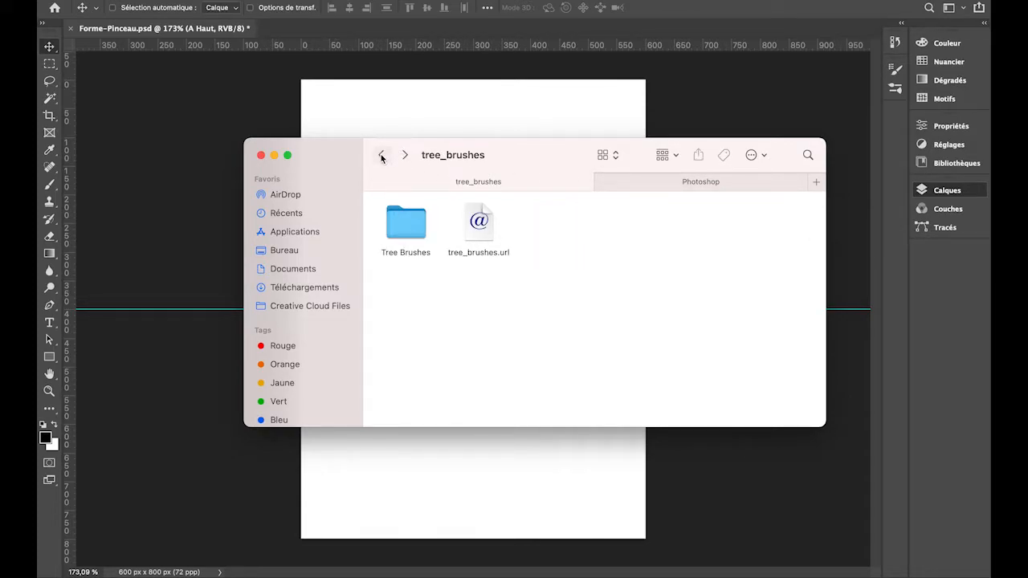
click(381, 156)
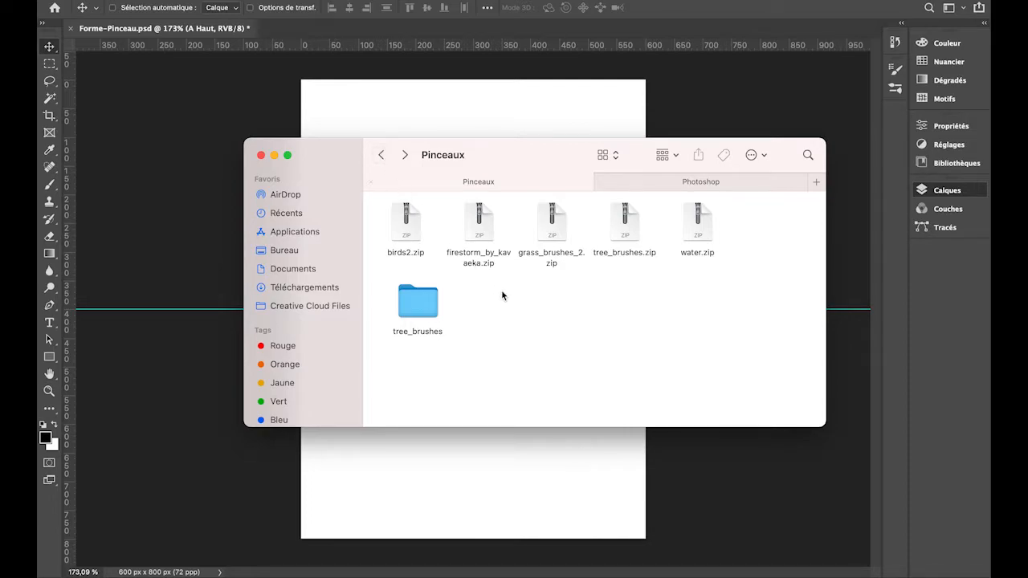
click(559, 237)
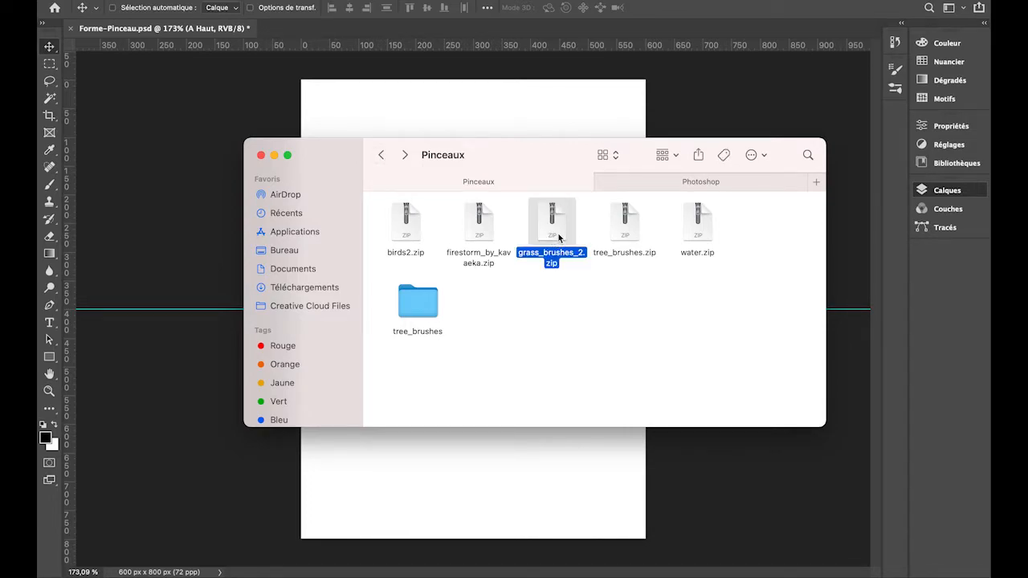
double_click(559, 237)
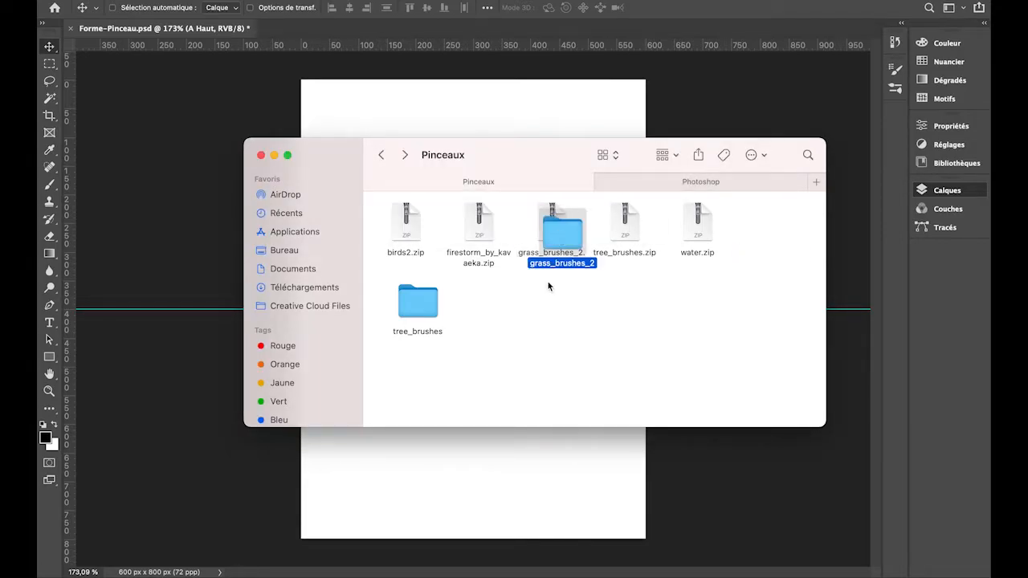
drag(565, 226, 505, 314)
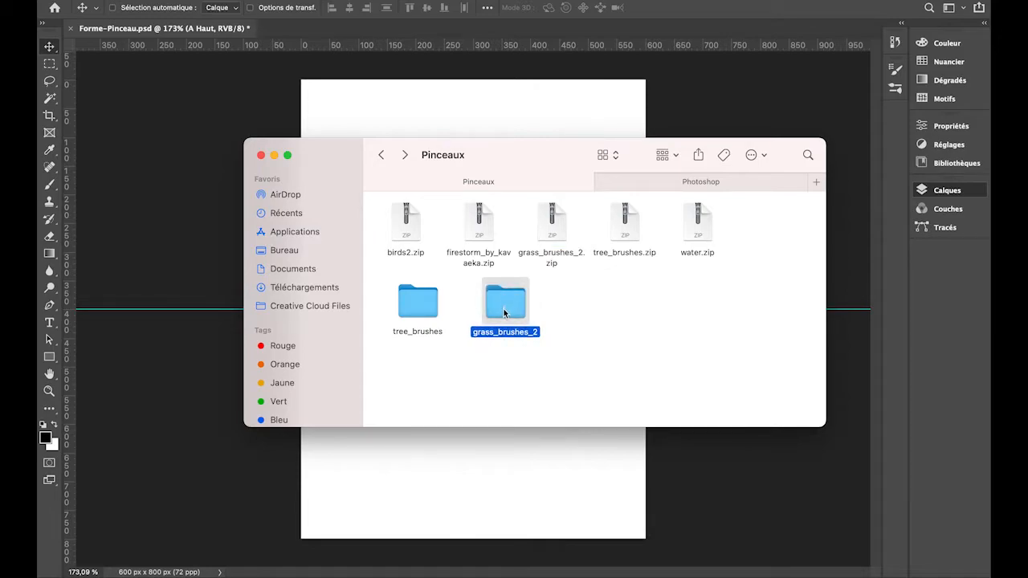
Load the Grass Brushes 2 .abr file from the extracted grass_brushes_2 folder into Photoshop
double_click(503, 311)
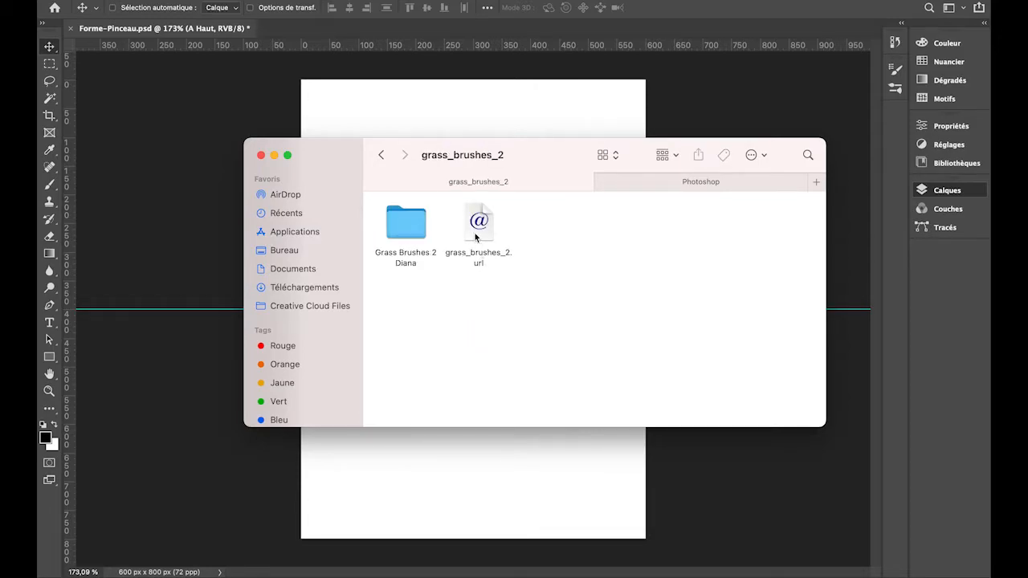
double_click(394, 240)
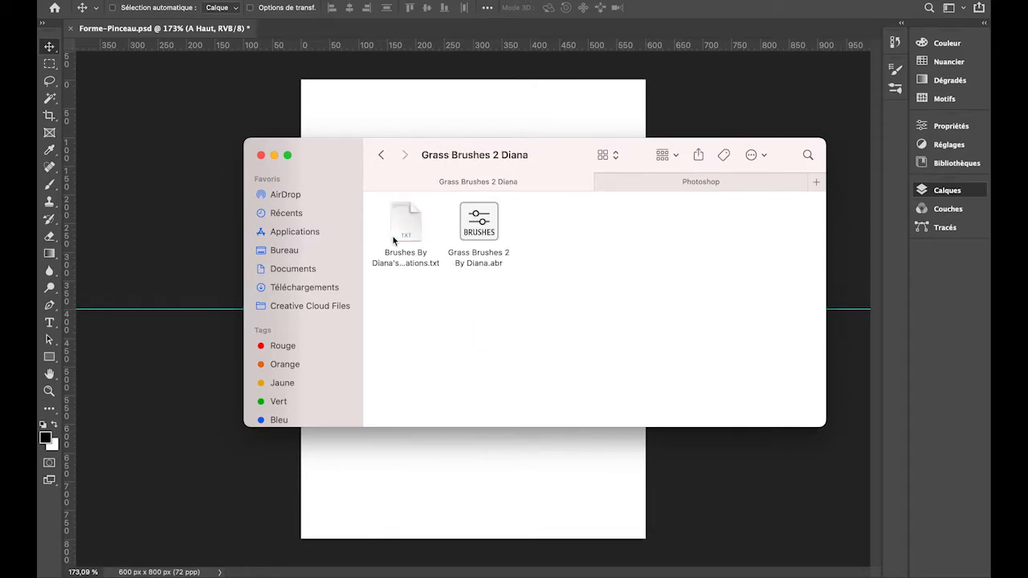
click(382, 155)
click(480, 227)
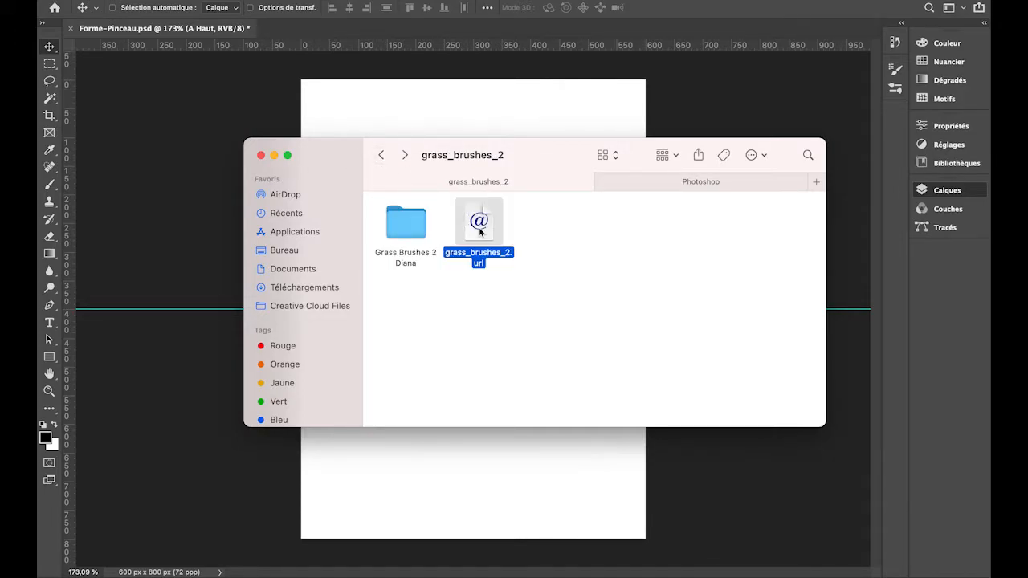
double_click(415, 225)
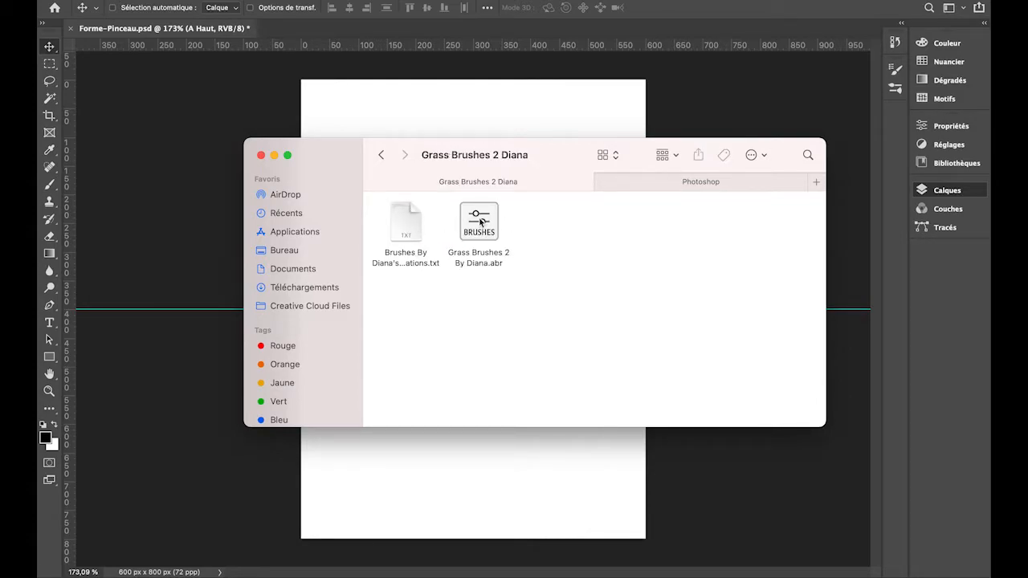
double_click(480, 222)
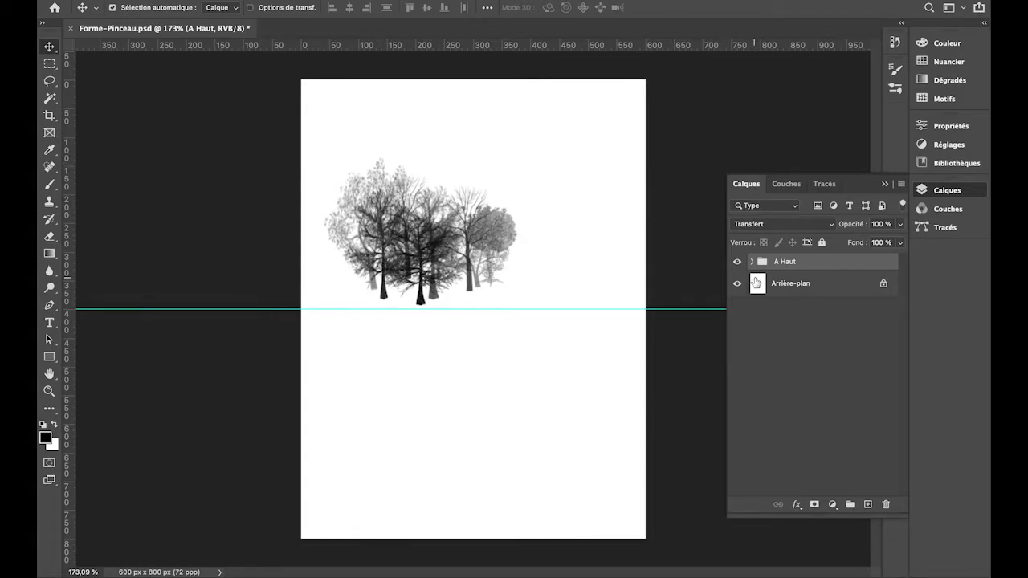
Add a new layer above the A Haut group and choose Brush 4 from the Grass Brushes 2 set, undoing the full-size test stamp
click(869, 504)
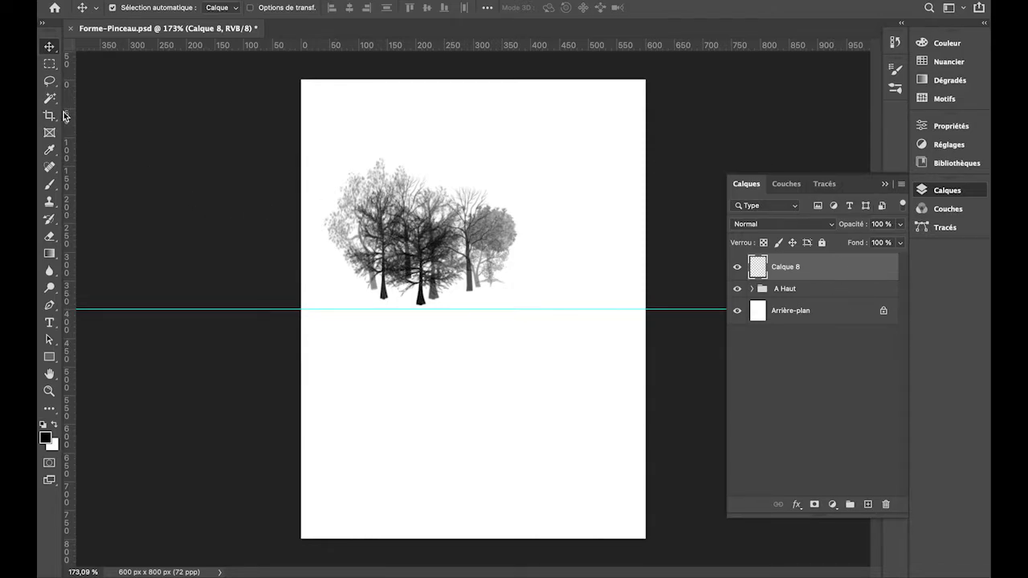
click(52, 185)
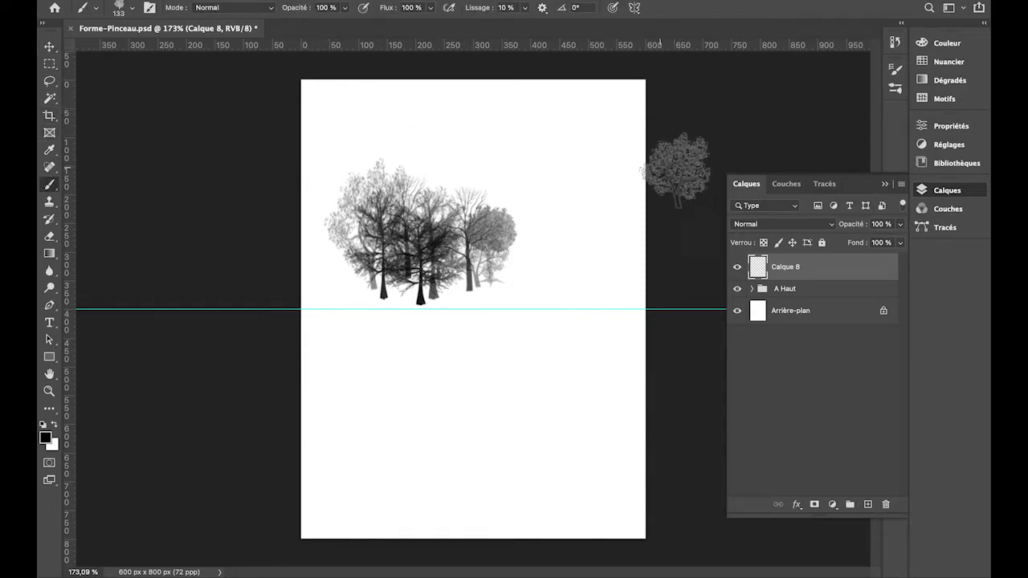
click(149, 8)
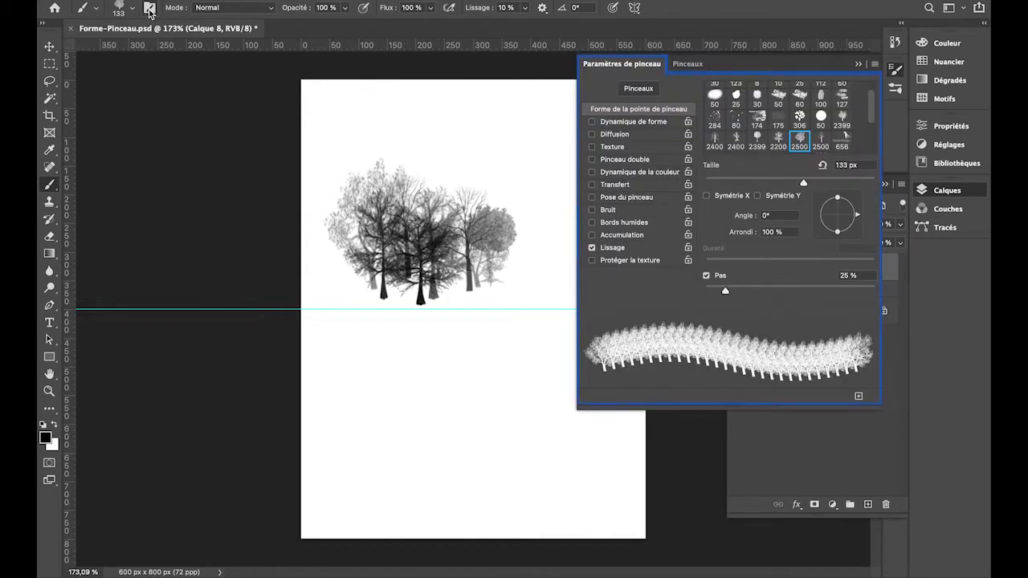
click(689, 65)
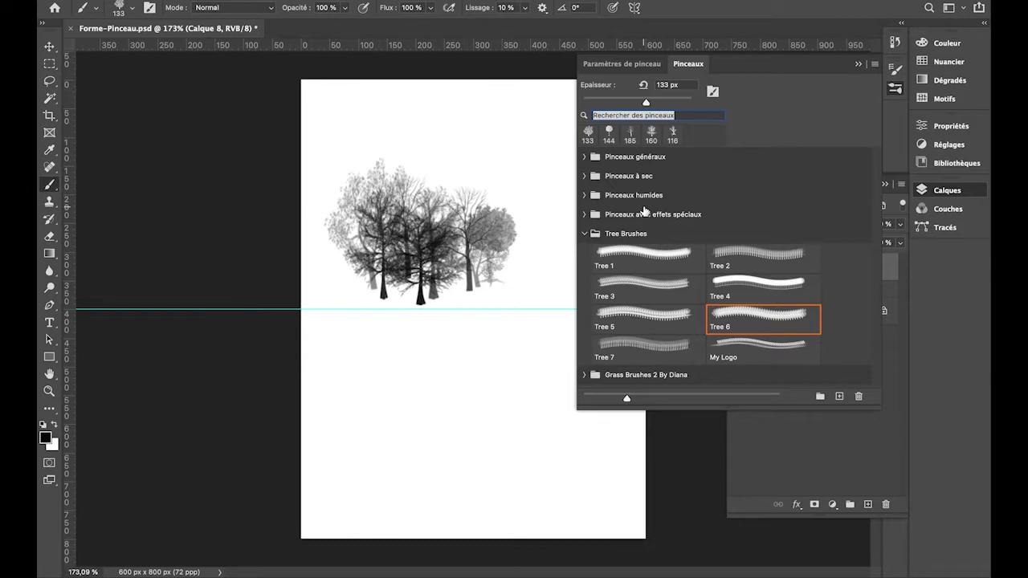
click(584, 234)
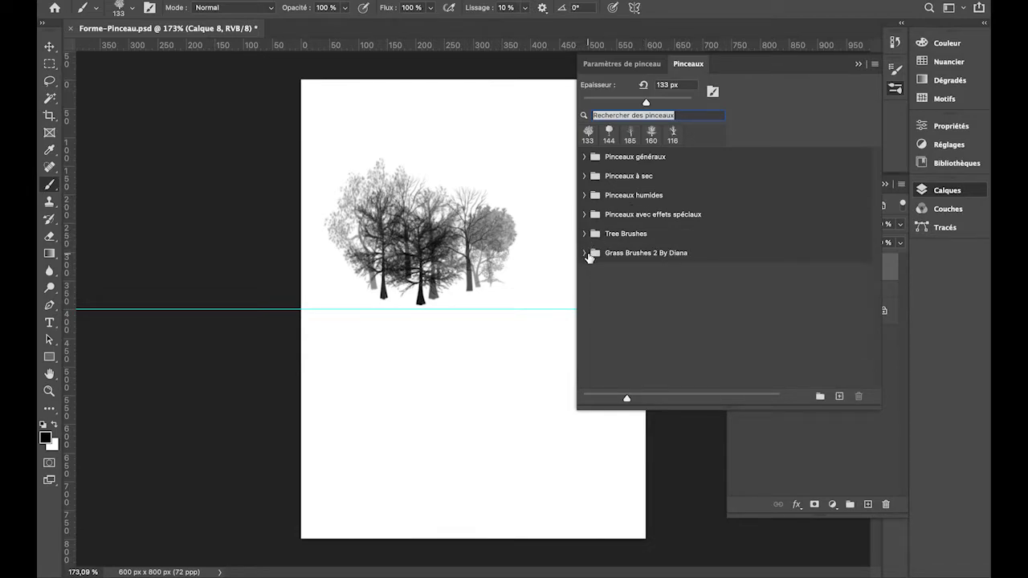
click(585, 253)
click(633, 304)
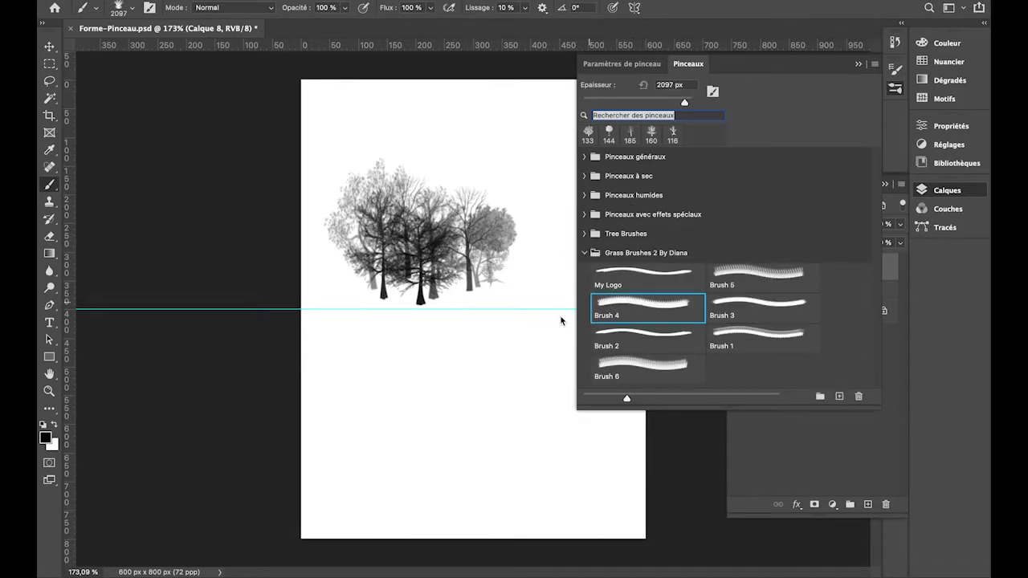
click(429, 388)
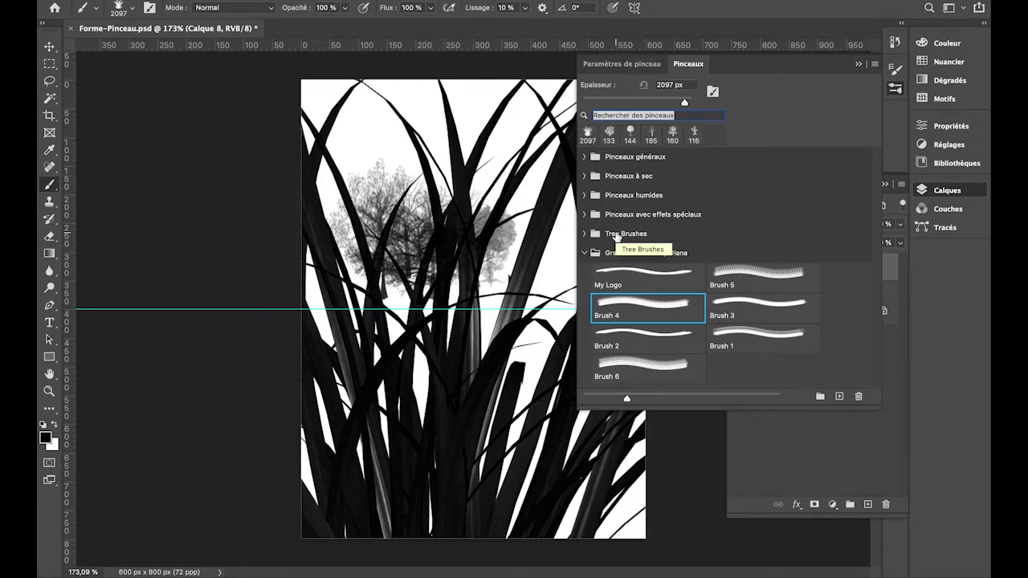
key(super+z)
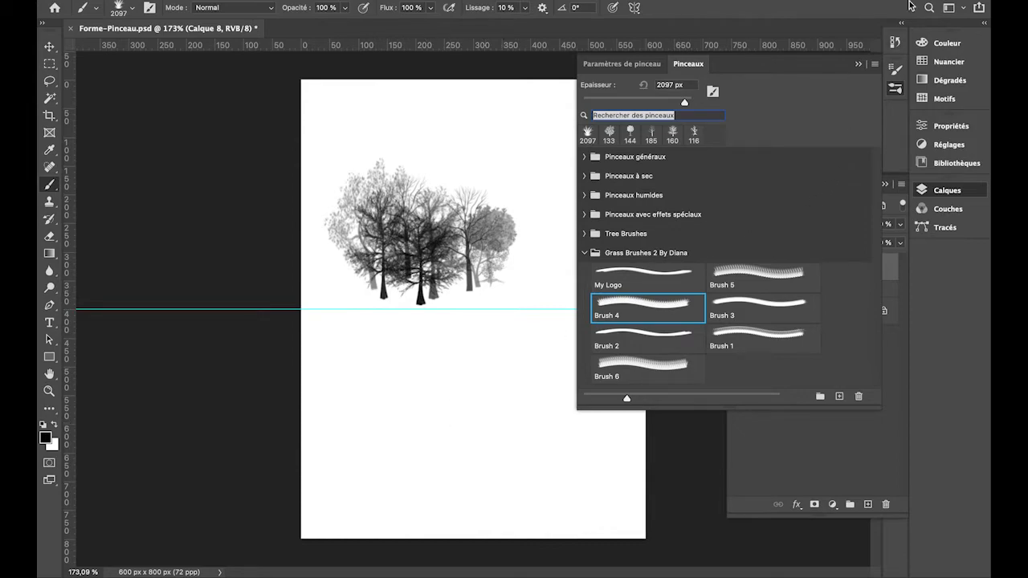
Narrow the Brushes panel and collapse the Layers panel to uncover the canvas, with Brush 4 selected again
drag(576, 100, 737, 102)
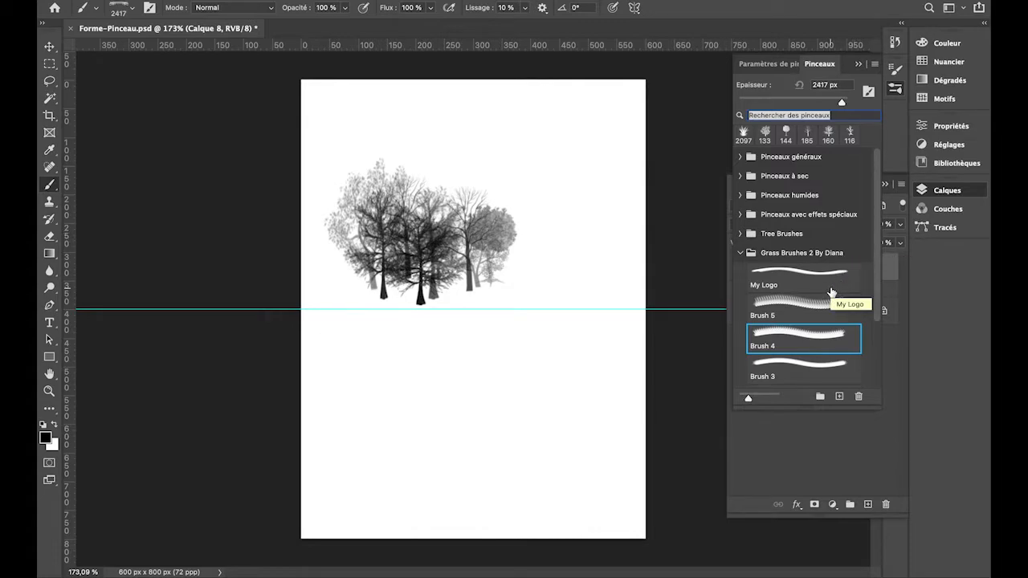
click(928, 191)
click(928, 191)
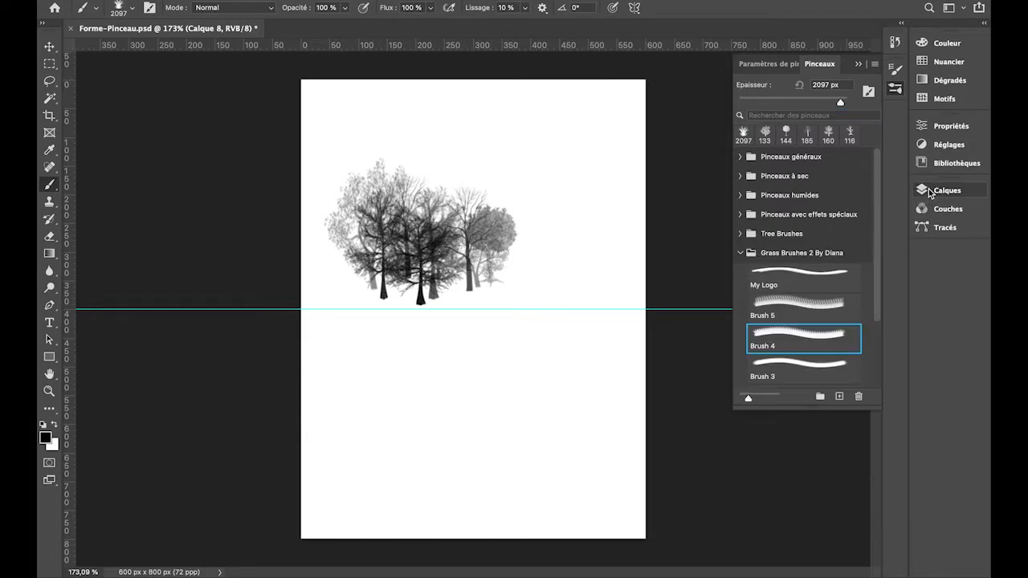
click(806, 344)
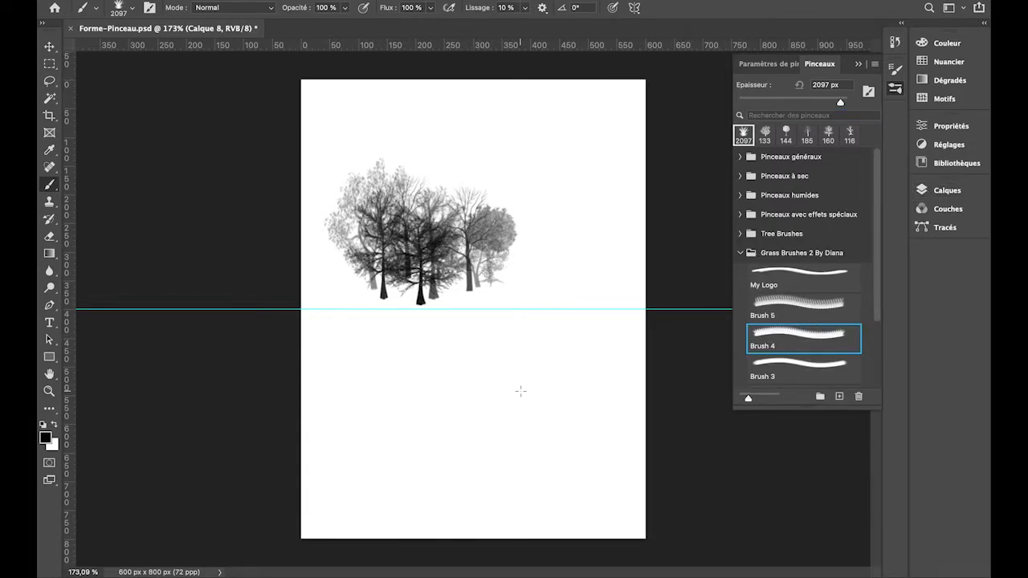
Try stamping grass tufts with Brush 4 at 100 px beside and below the trees, undoing each one
right_click(521, 392)
click(639, 367)
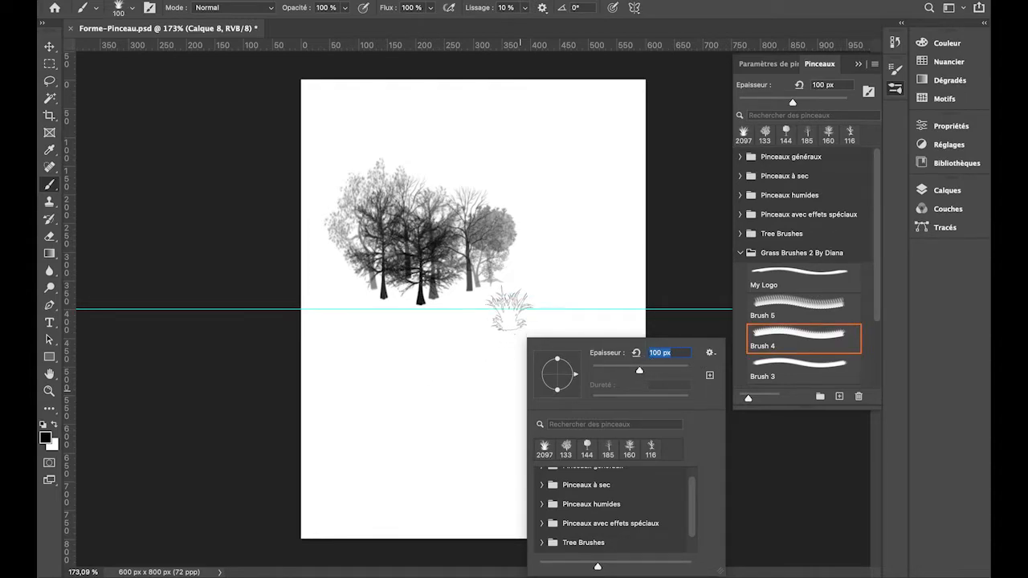
click(548, 281)
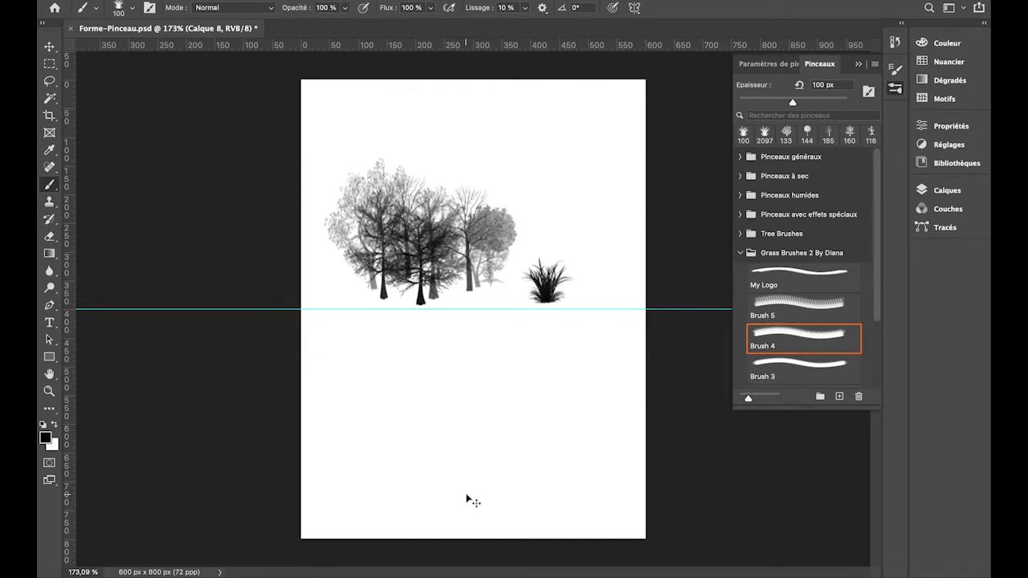
key(super+z)
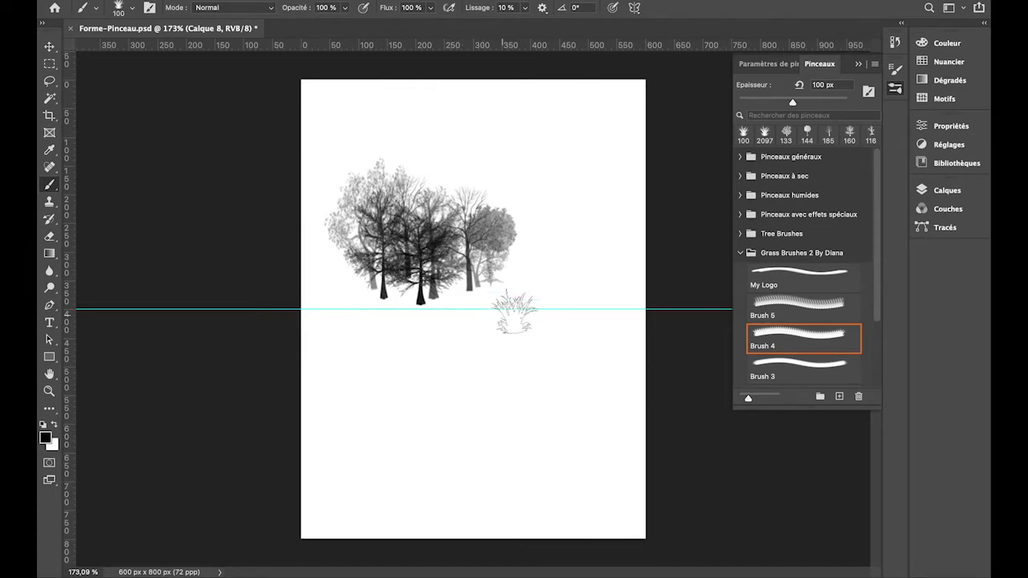
click(472, 305)
key(super+z)
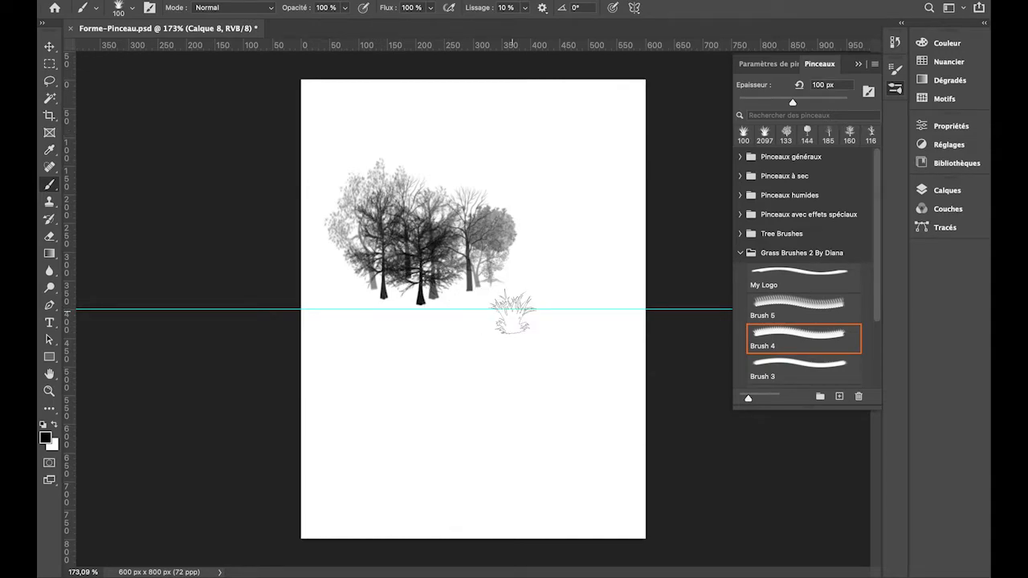
Set the brush size to 50 px and stamp four grass tufts along the bases of the trees
right_click(513, 312)
drag(631, 343, 607, 343)
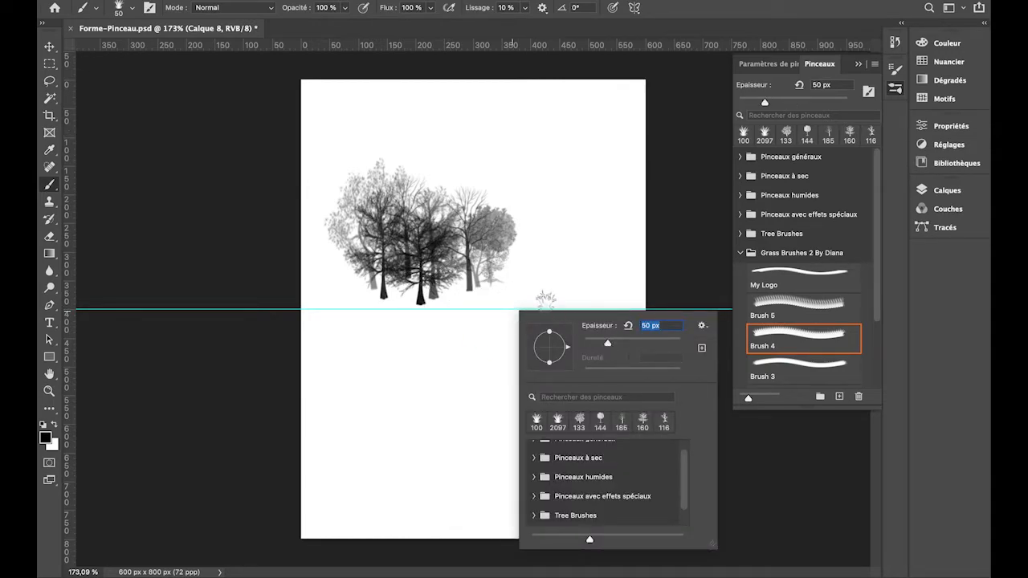
click(497, 280)
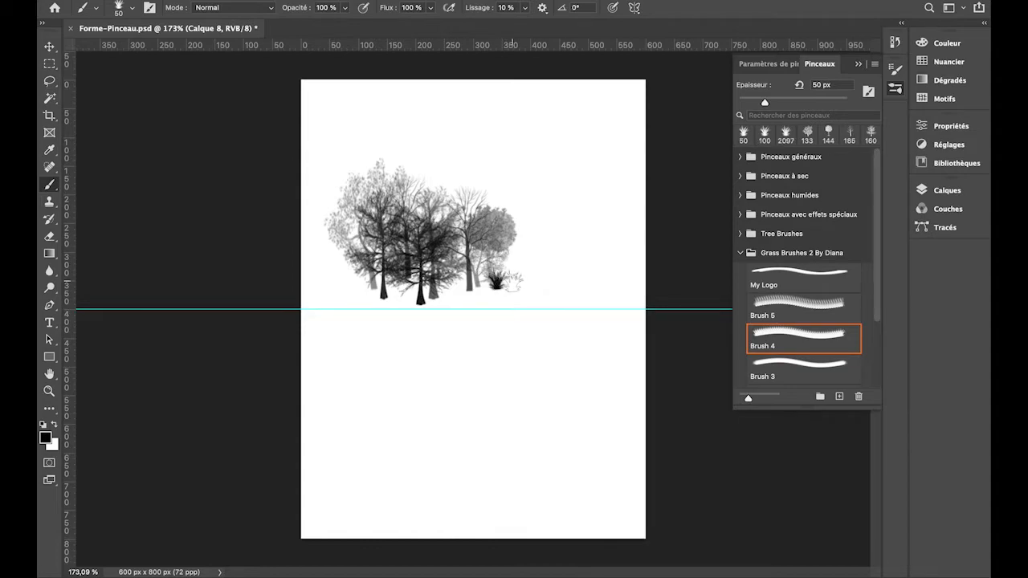
click(465, 286)
click(397, 285)
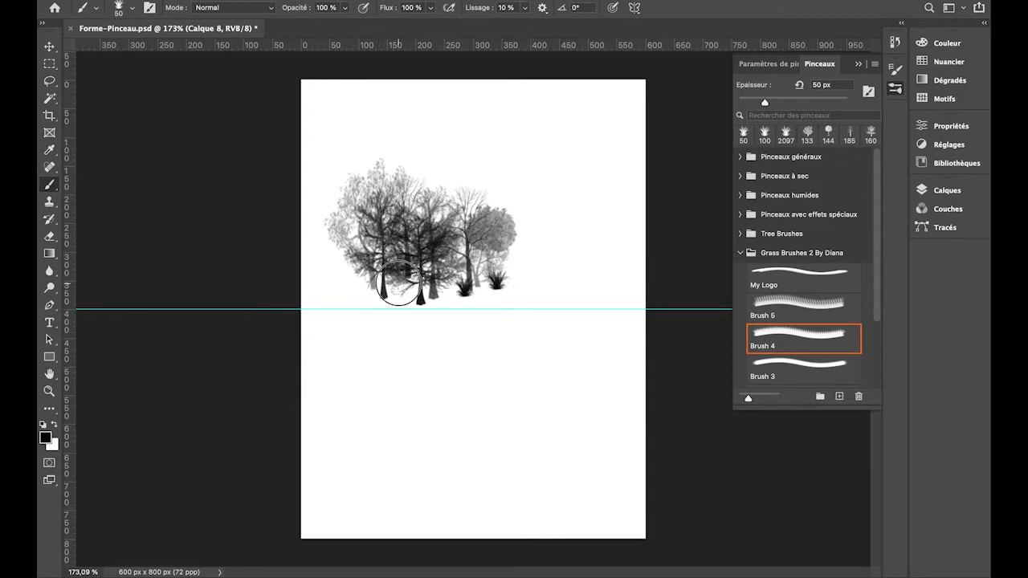
click(357, 282)
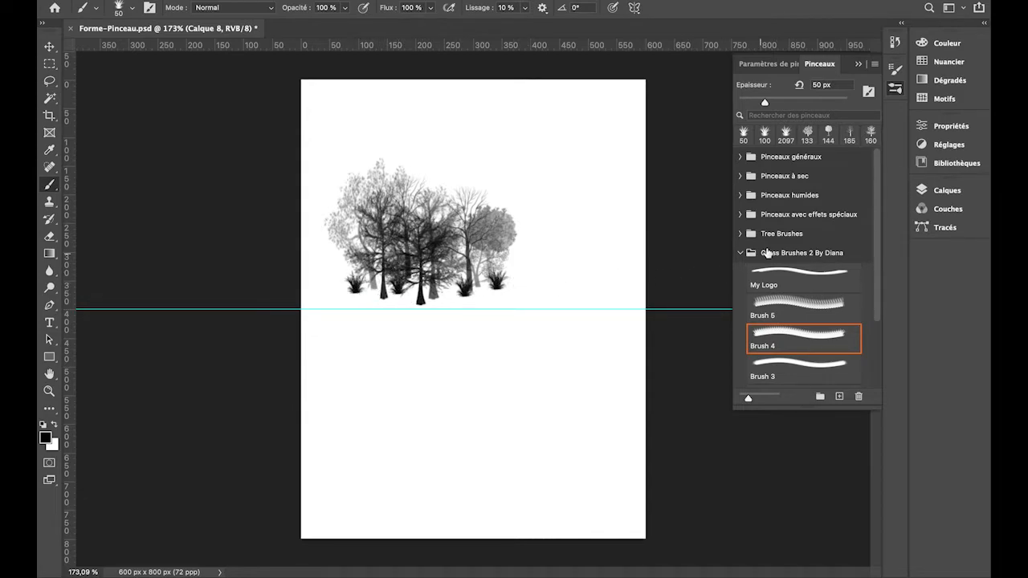
Choose Brush 5 from the grass set, set its size to 43 px and stamp two tufts among those beneath the right-hand trees
click(808, 307)
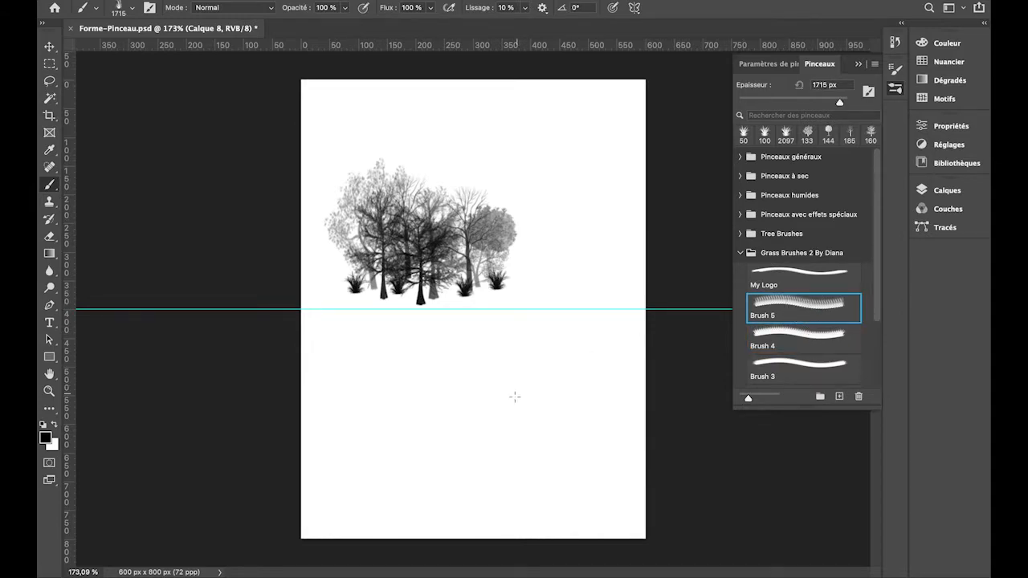
right_click(468, 378)
click(600, 368)
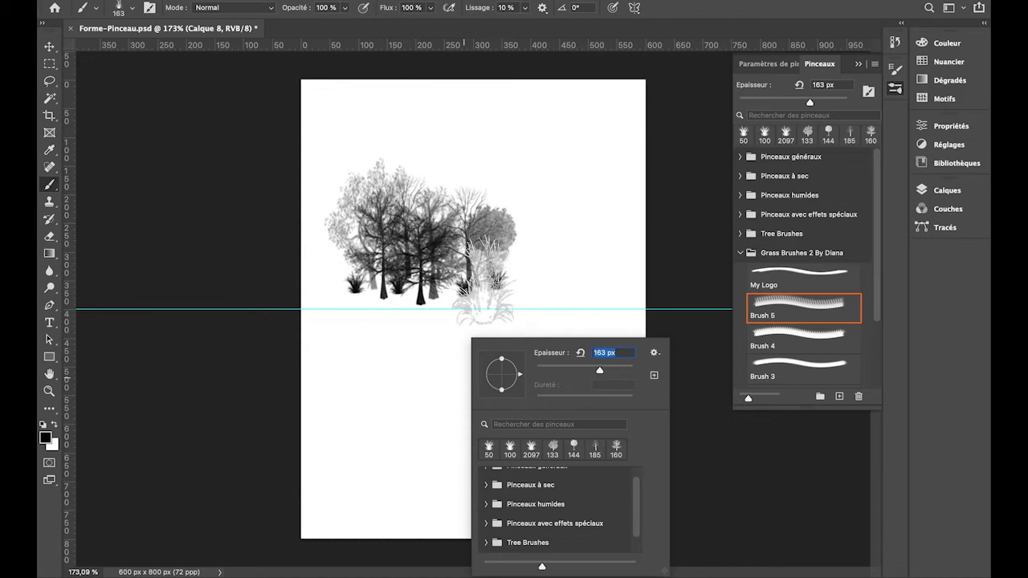
click(554, 368)
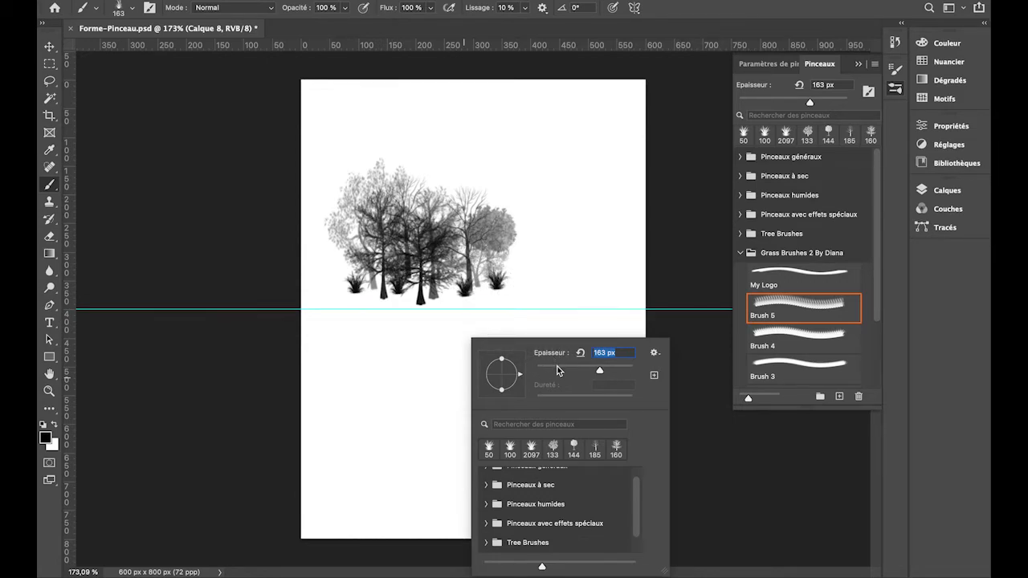
click(479, 286)
click(451, 283)
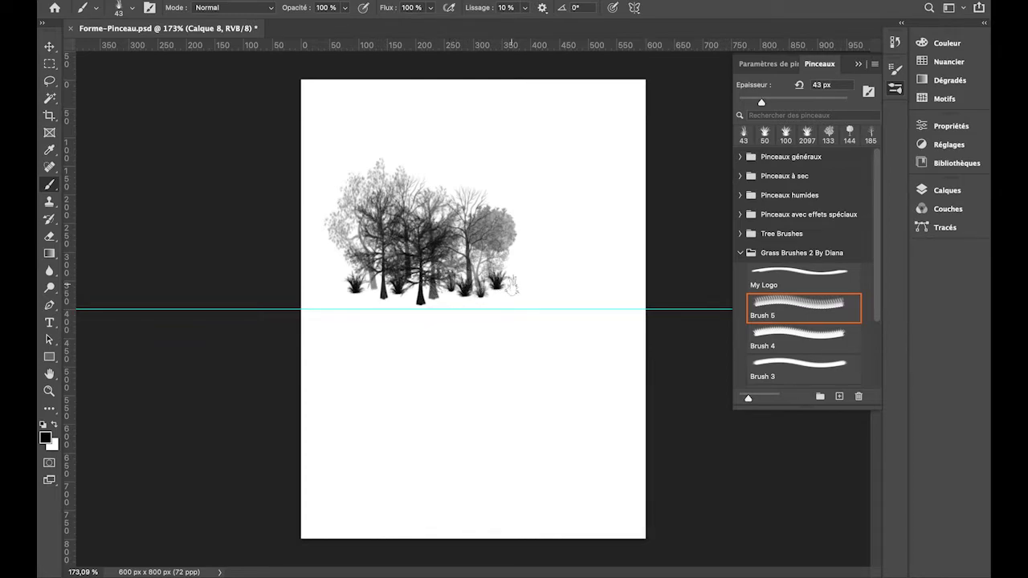
Reduce the Brush 5 size to 28 px and stamp one small tuft at the right end of the grass row
right_click(520, 329)
drag(604, 358, 596, 358)
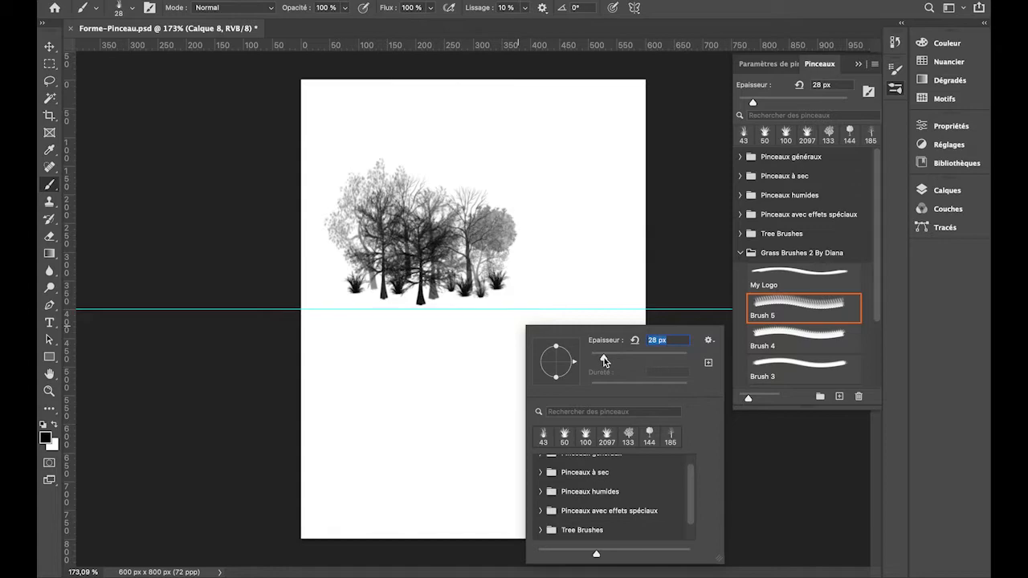
click(515, 282)
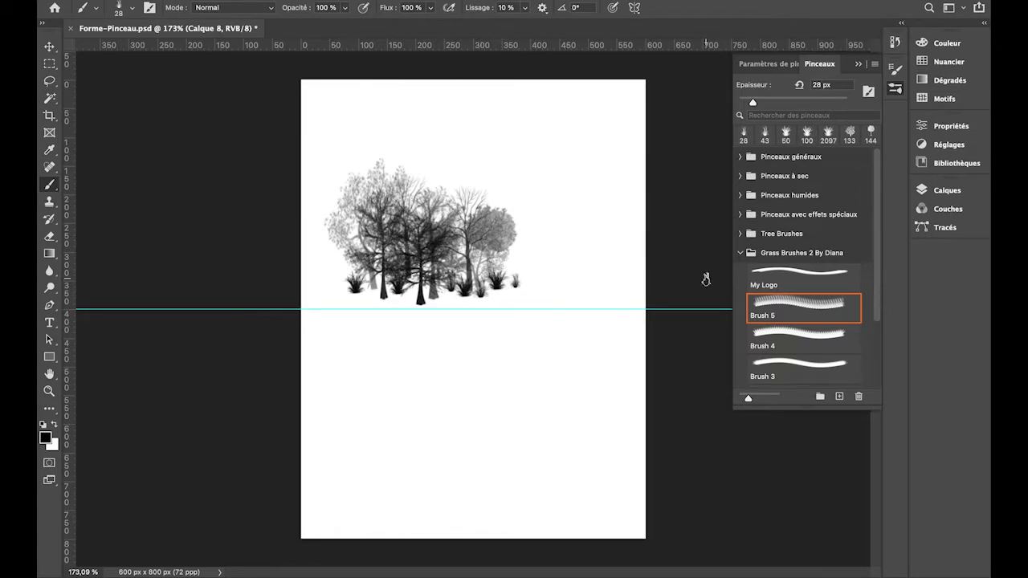
Try stamping a Brush 4 tuft at 53 px at the foot of the central tree
click(792, 330)
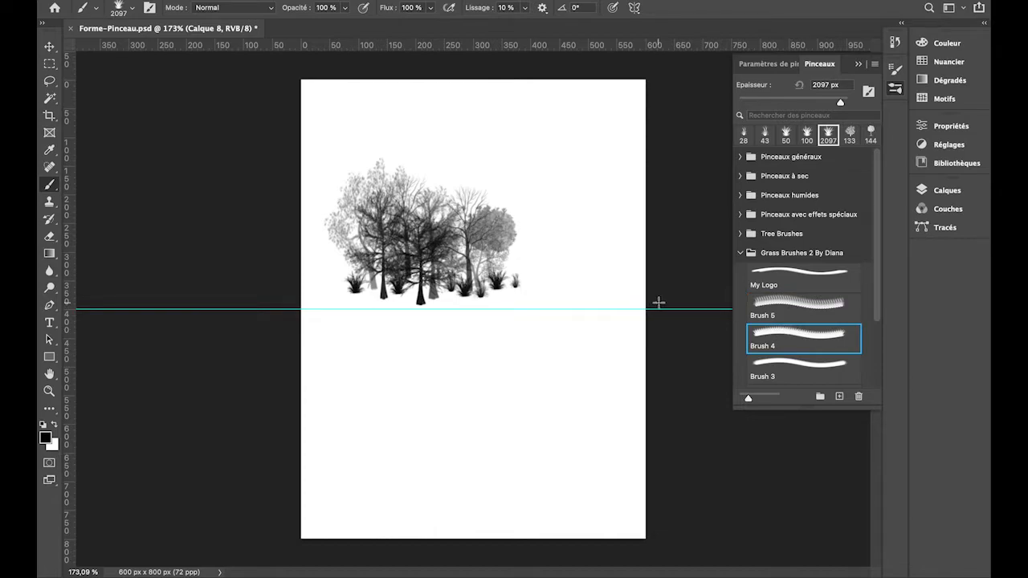
right_click(493, 377)
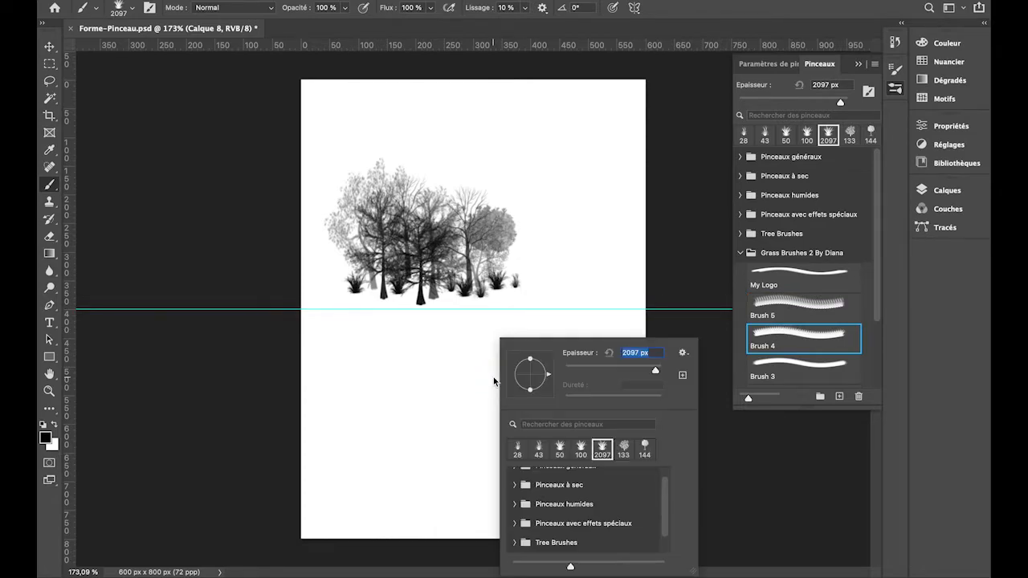
drag(651, 366, 624, 369)
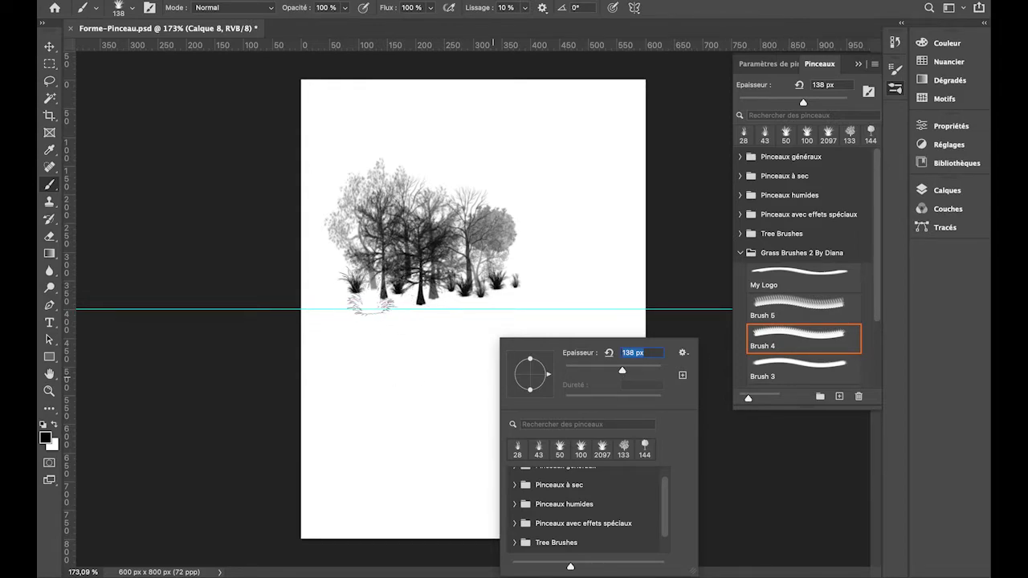
click(590, 369)
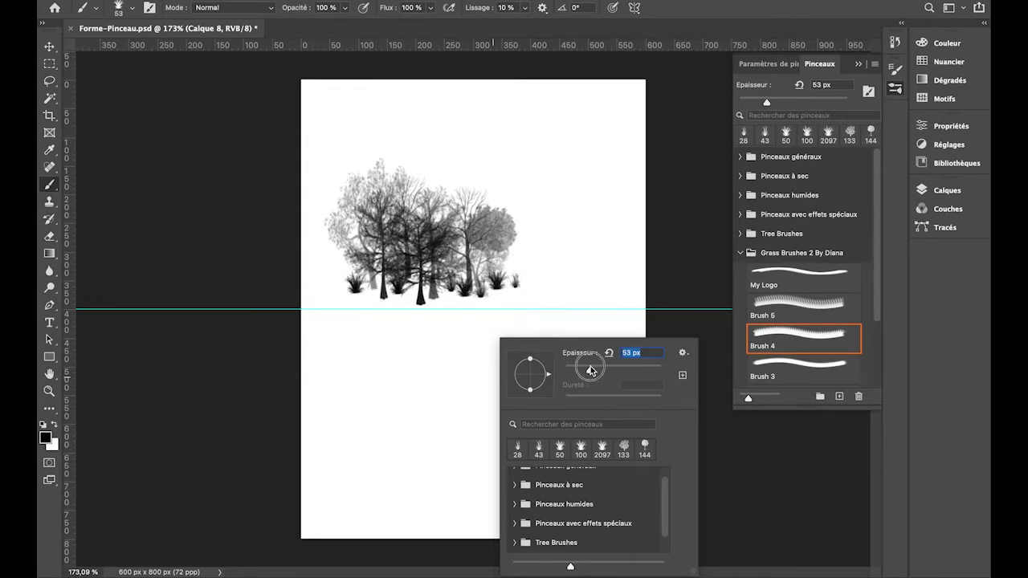
click(422, 282)
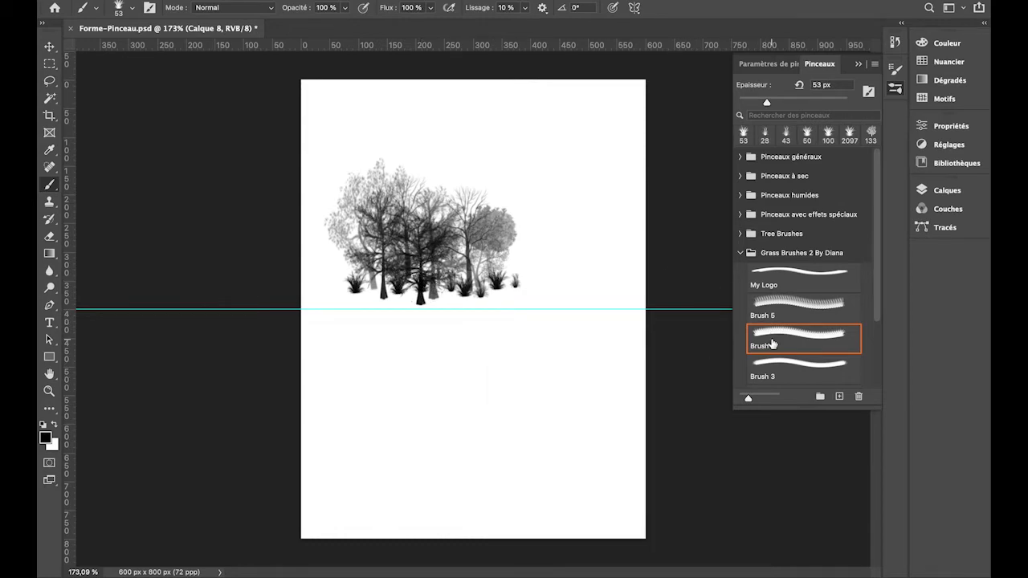
Choose Brush 3 at 91 px and stamp four wide grass tufts around the bases of the left and central trees
click(789, 372)
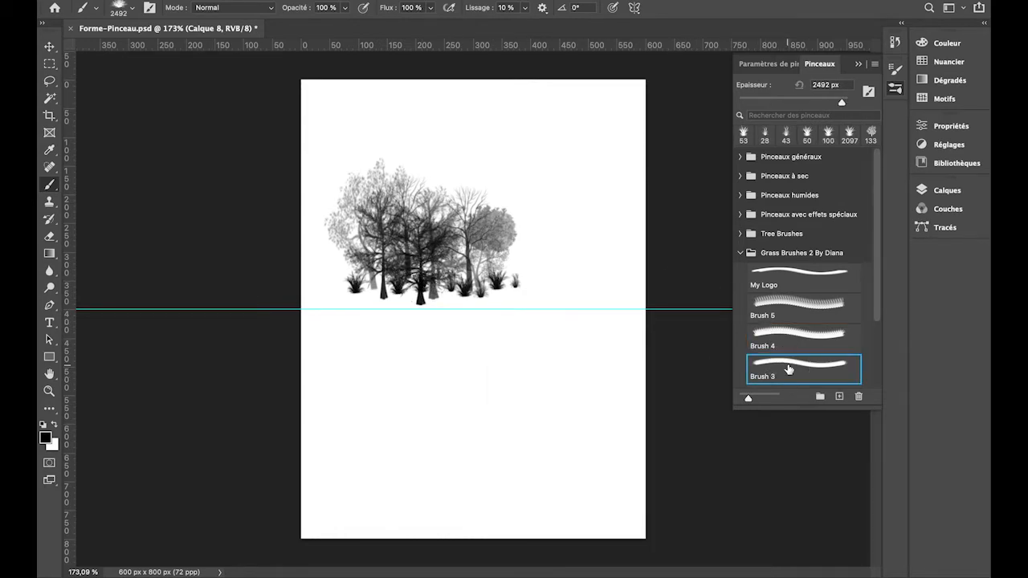
right_click(511, 365)
click(627, 369)
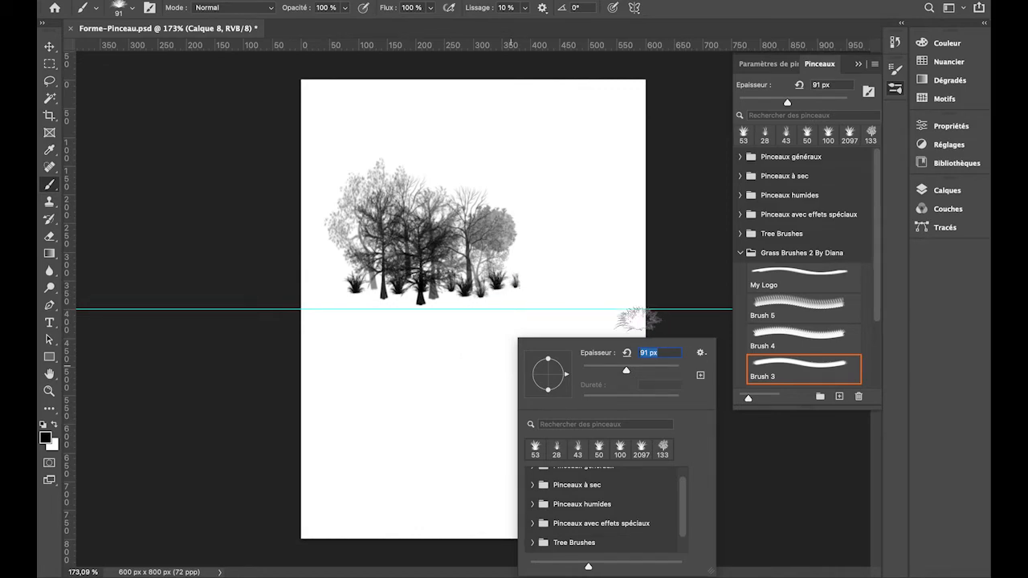
key(super+plus)
scroll(466, 237, up, 2)
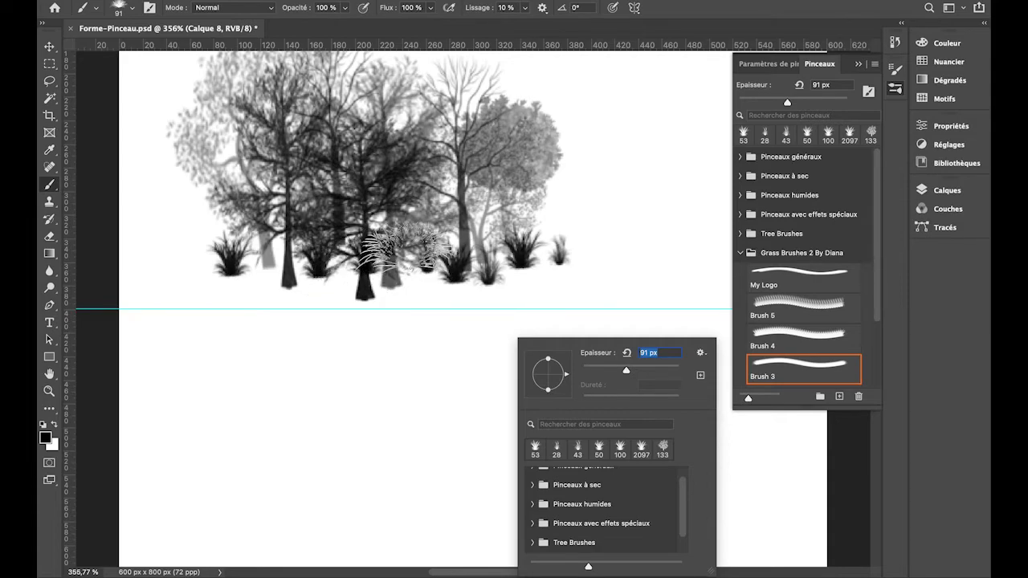
click(404, 250)
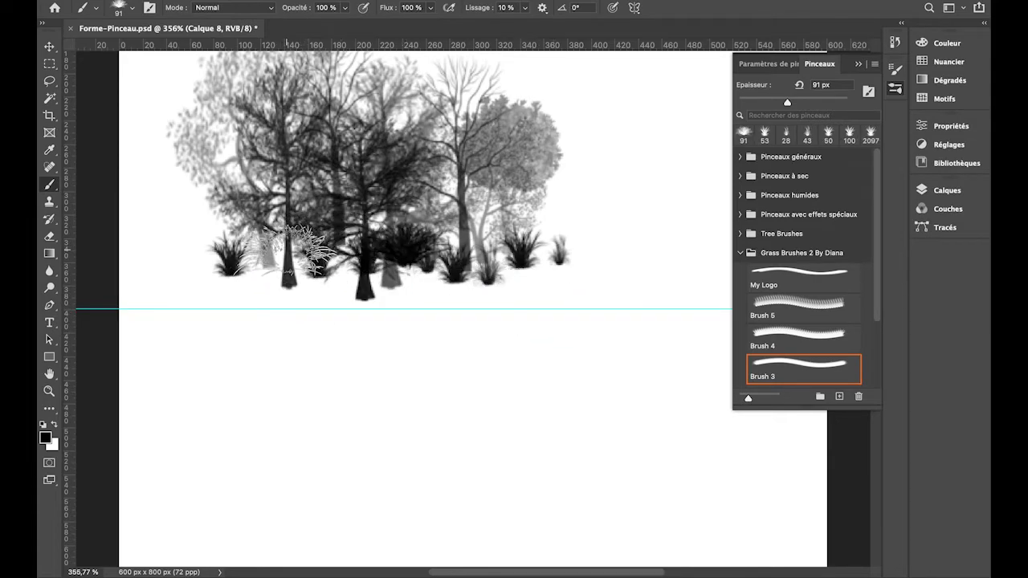
click(279, 253)
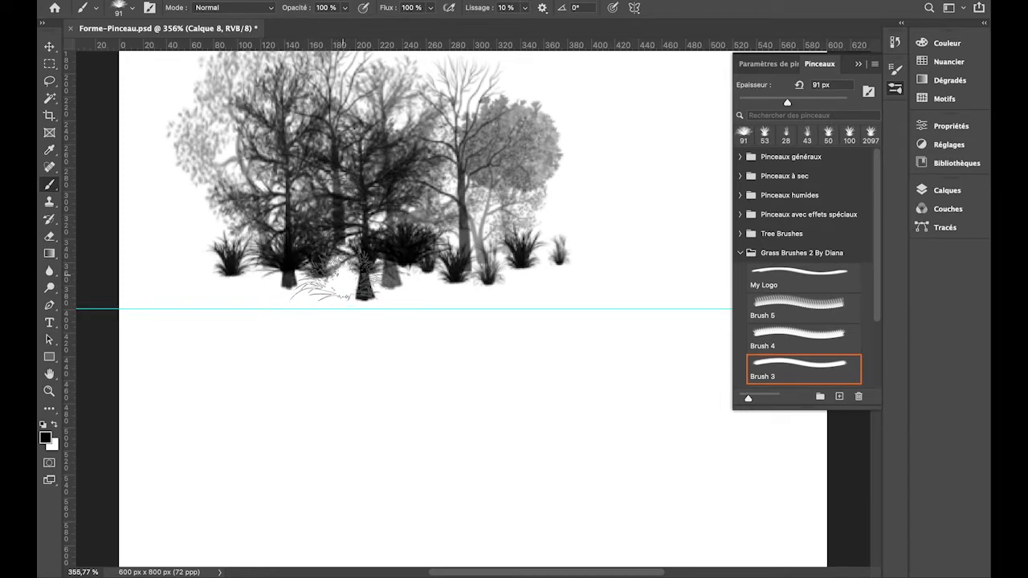
click(338, 278)
click(404, 274)
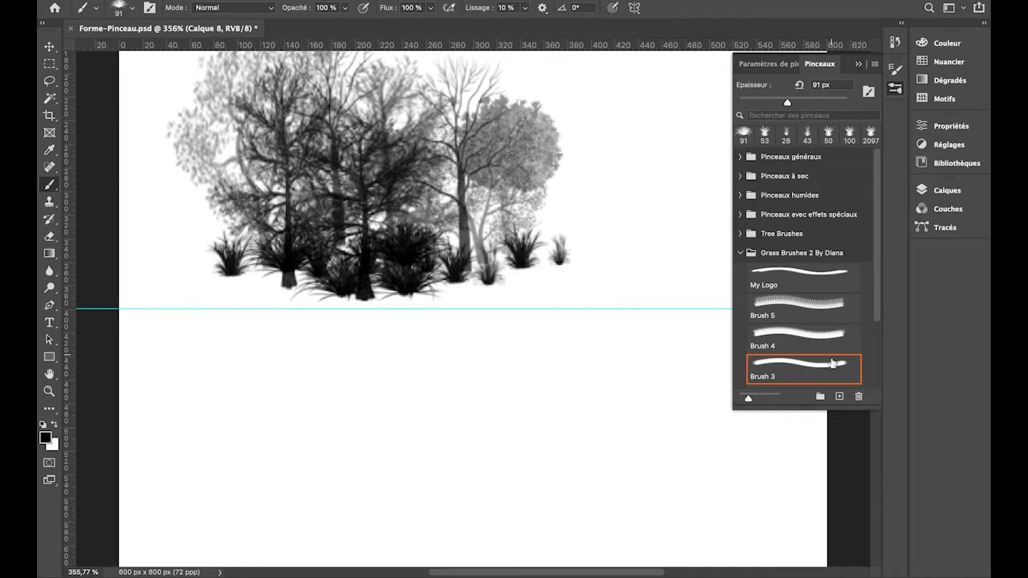
Choose Brush 2 at 67 px and stamp low grass strips along the ground beneath the trees and beyond the right-hand tuft
scroll(878, 344, down, 3)
click(789, 317)
right_click(565, 390)
click(666, 370)
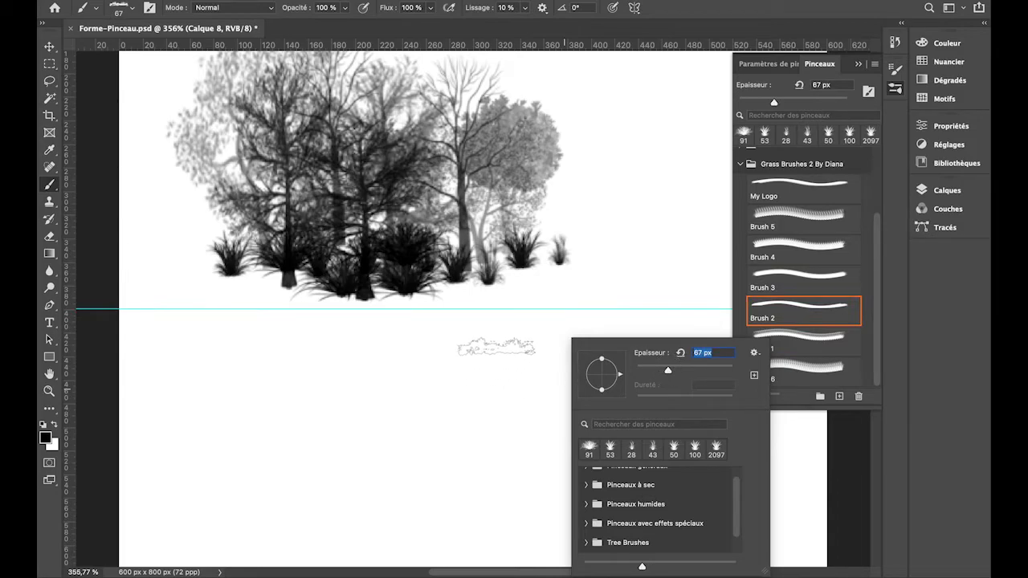
click(596, 261)
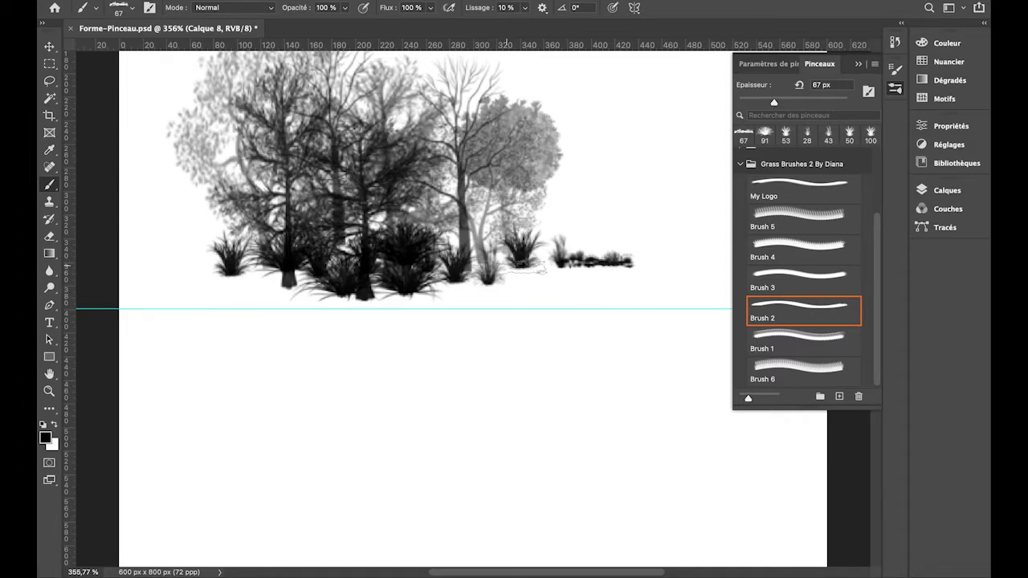
mouse_move(522, 264)
mouse_down()
mouse_move(566, 265)
mouse_move(442, 265)
mouse_move(494, 261)
mouse_move(473, 257)
mouse_up()
click(284, 271)
click(394, 296)
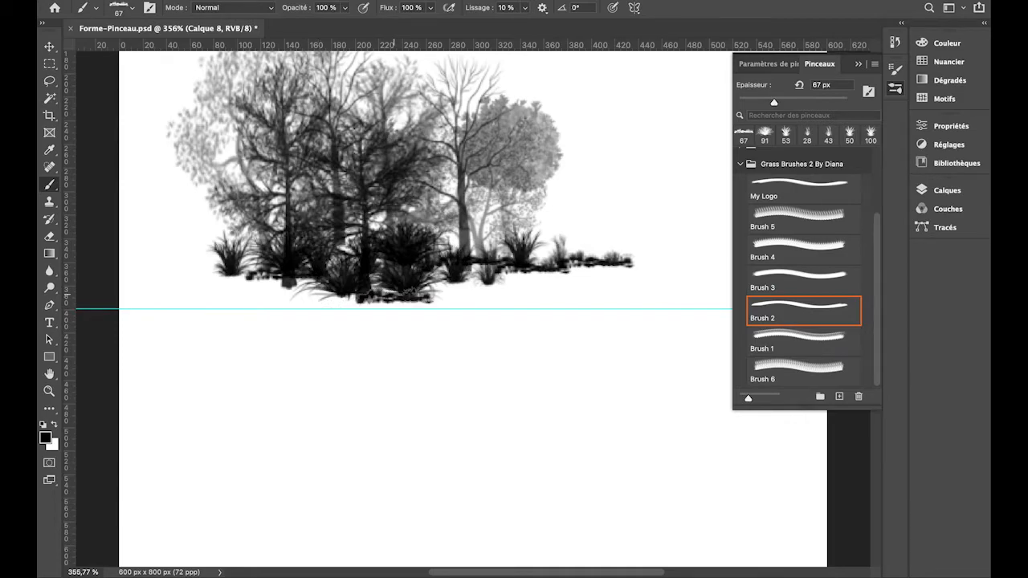
click(265, 245)
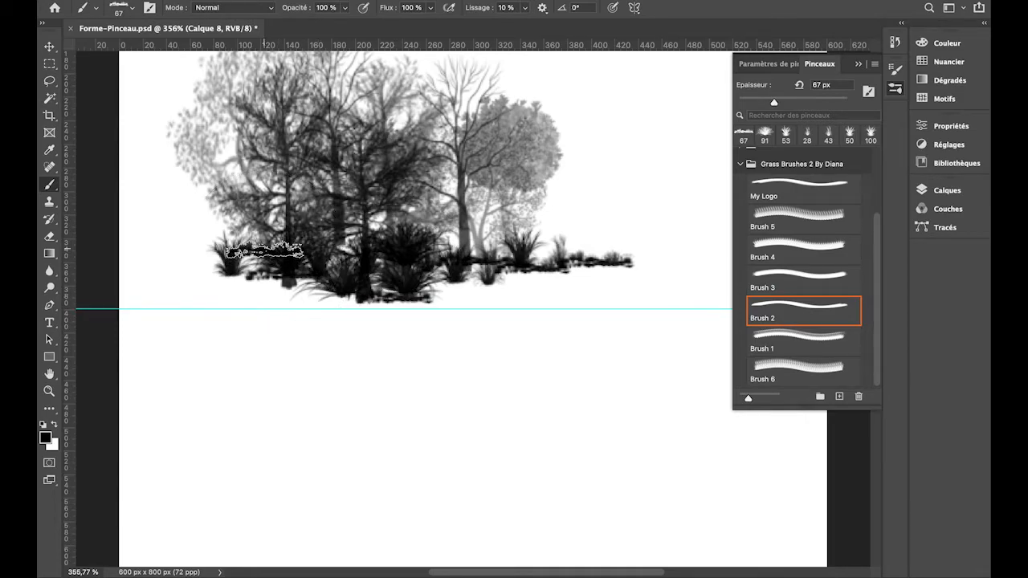
Choose Brush 1 at 74 px and stamp five tall grass tufts along the row, covering the exposed trunk bases
click(789, 347)
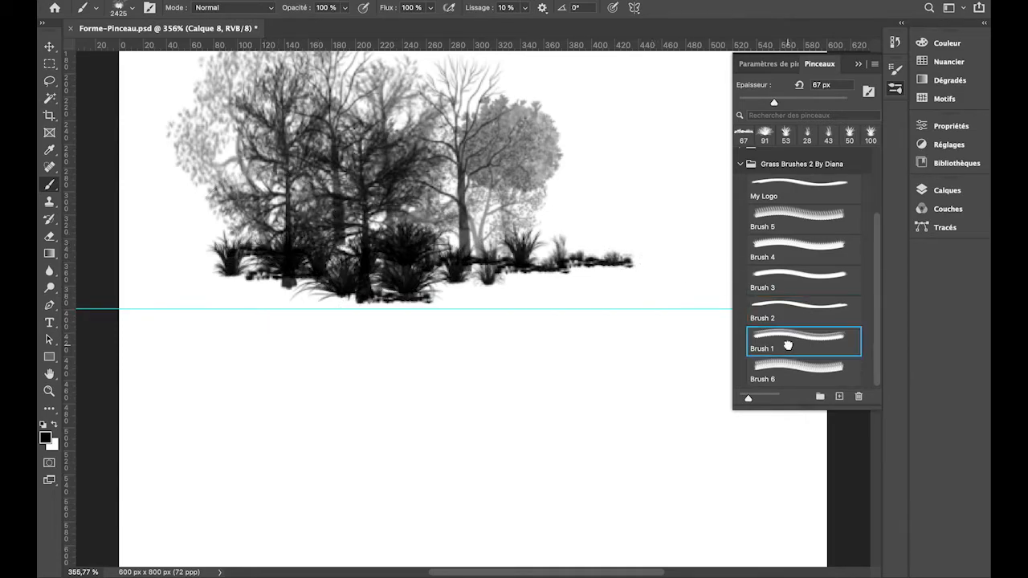
right_click(552, 408)
click(668, 371)
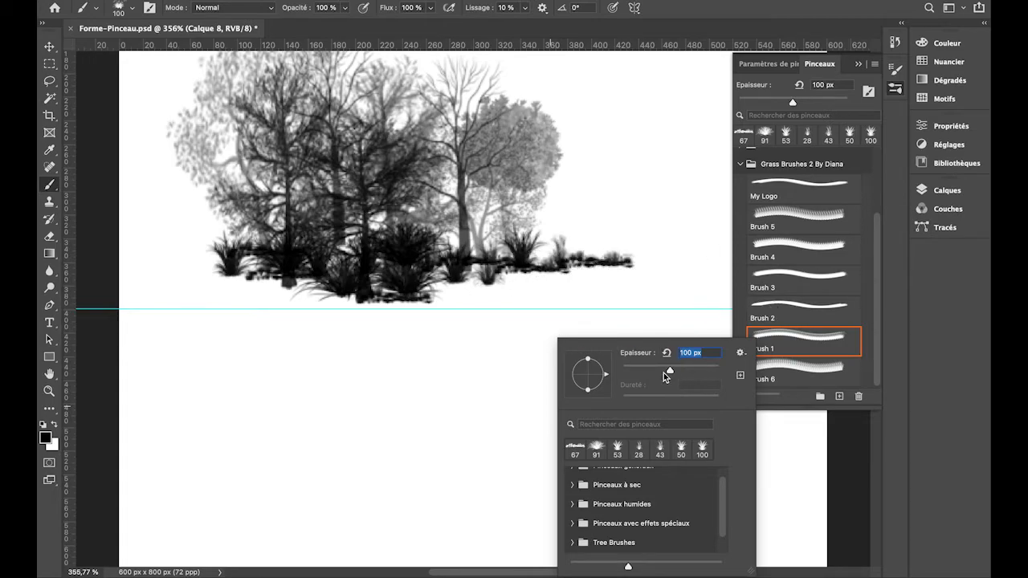
click(658, 369)
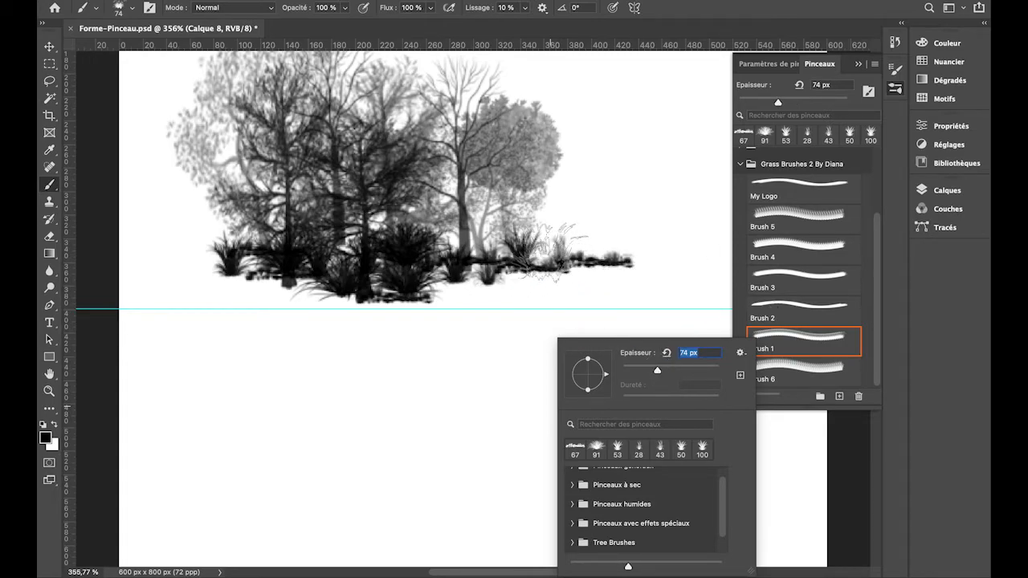
click(471, 256)
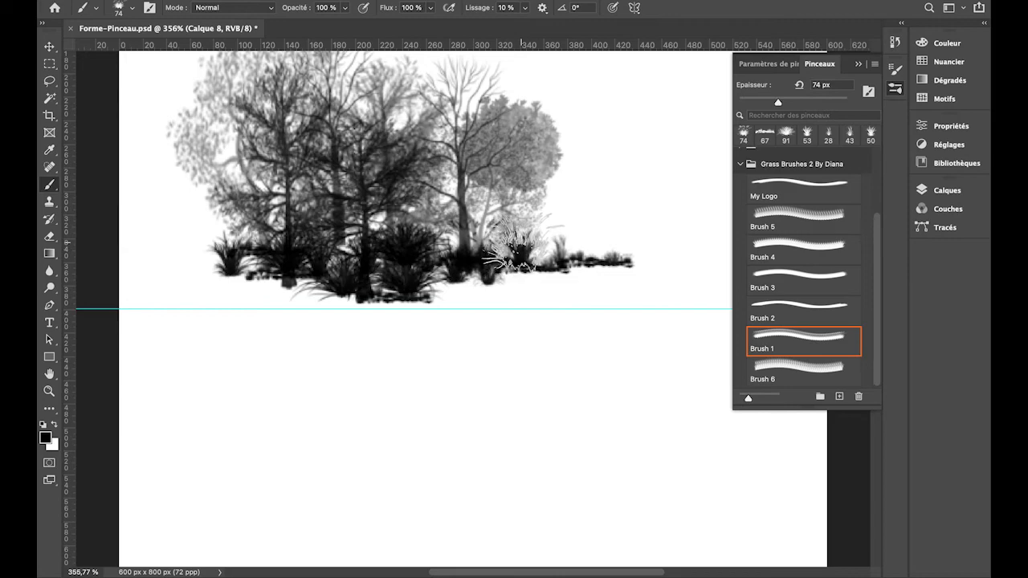
click(522, 255)
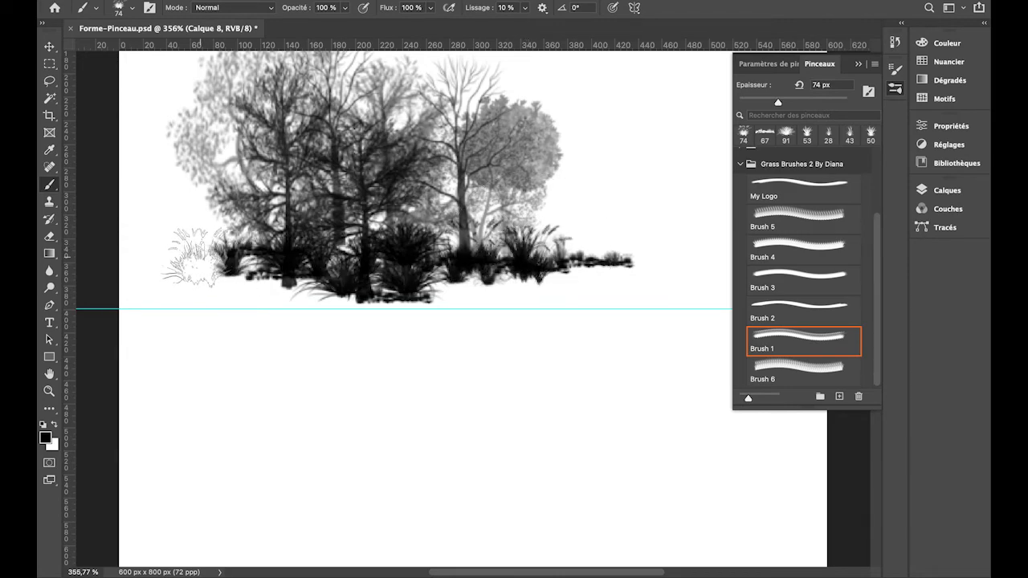
click(237, 241)
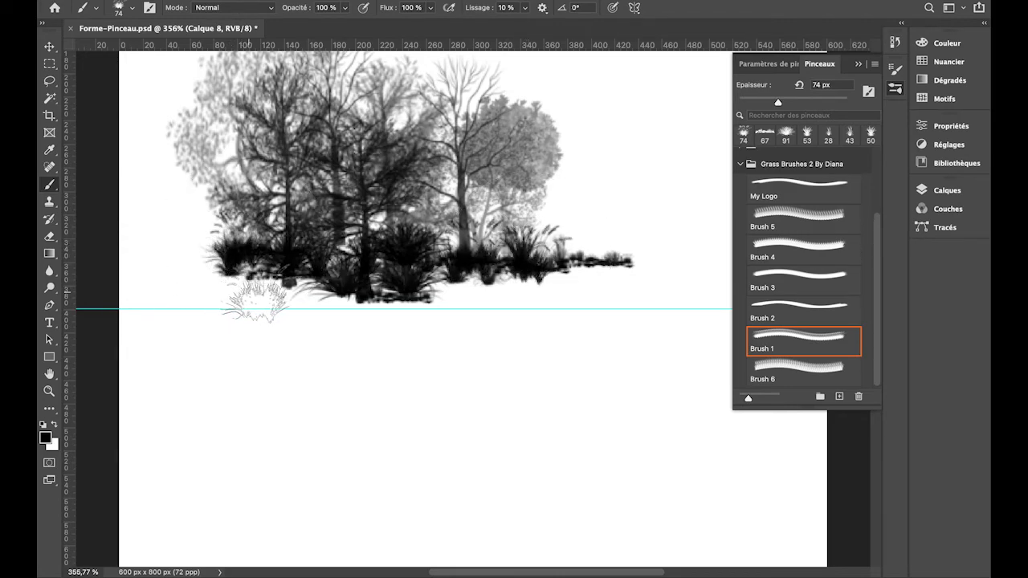
click(298, 273)
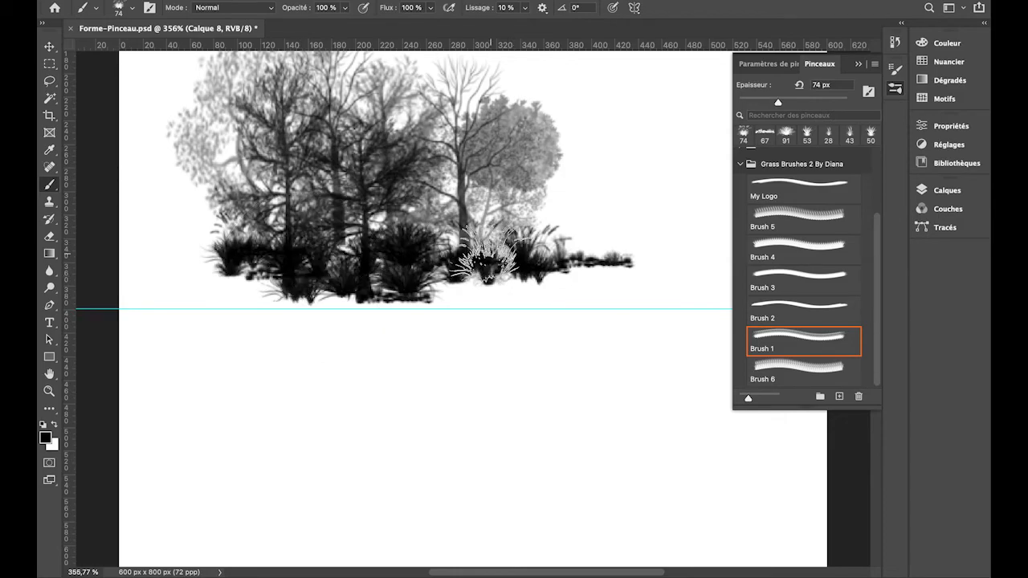
click(469, 261)
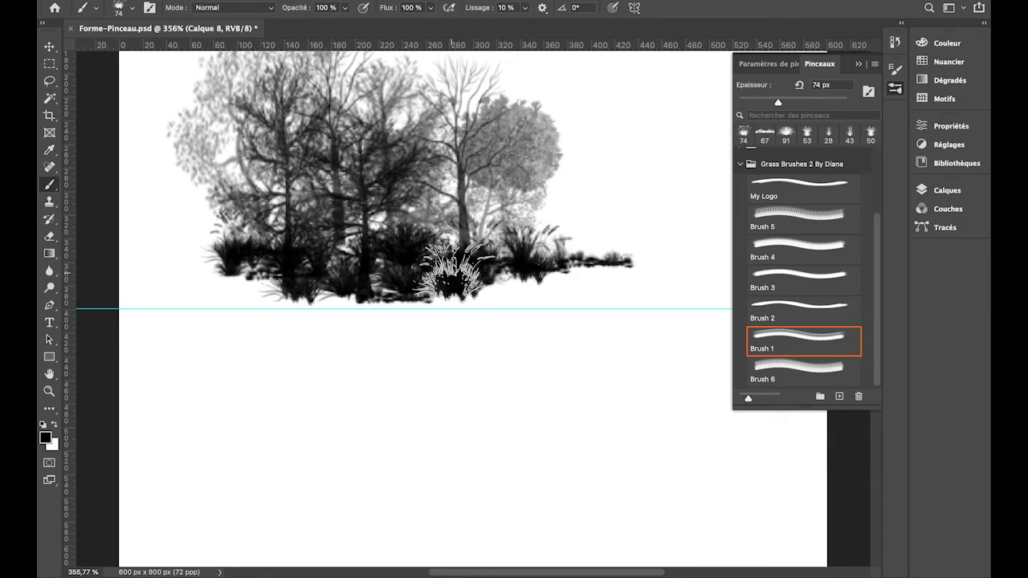
Duplicate the grass layer Calque 8 and set the copy's opacity to 50 %
click(948, 193)
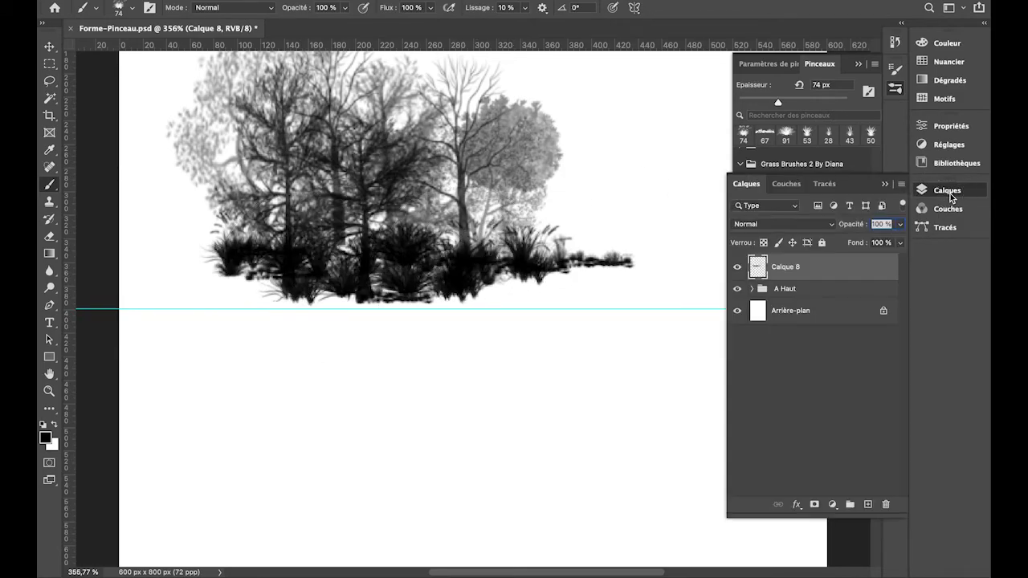
drag(775, 269, 867, 504)
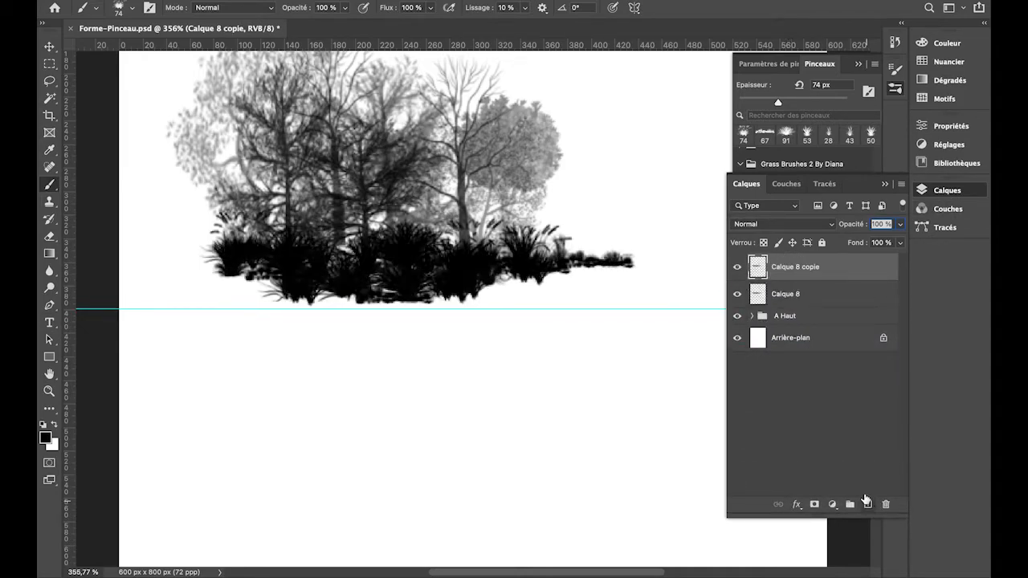
click(899, 229)
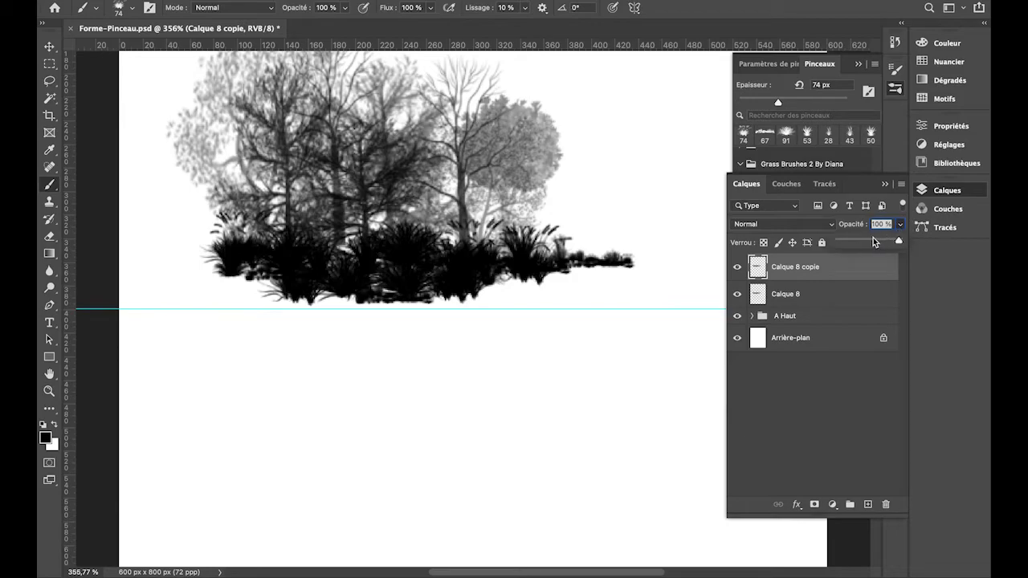
click(884, 224)
click(901, 225)
click(869, 243)
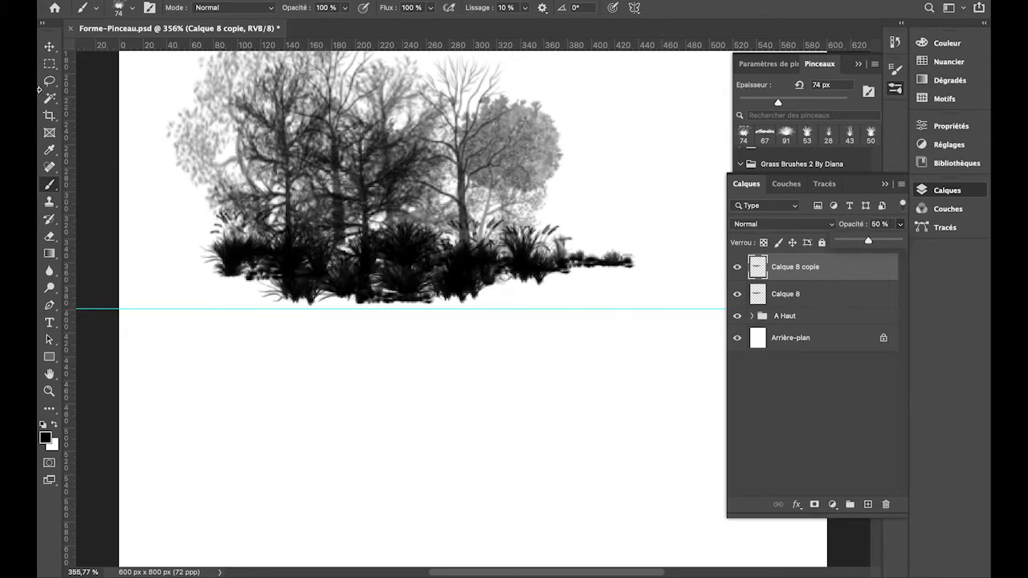
Nudge the Calque 8 copie layer up by about 10 px with the Move tool
click(49, 46)
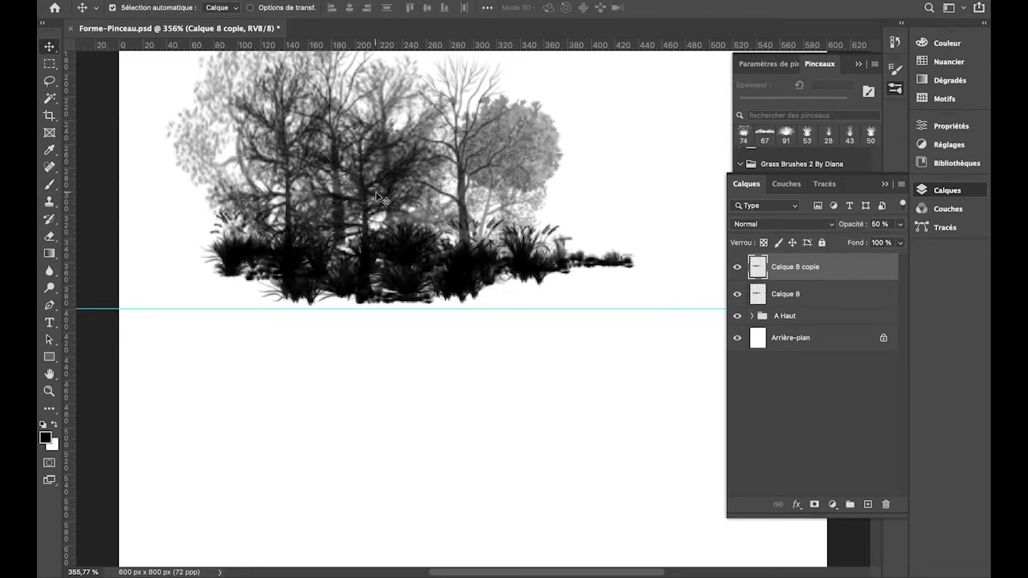
key(shift+Up)
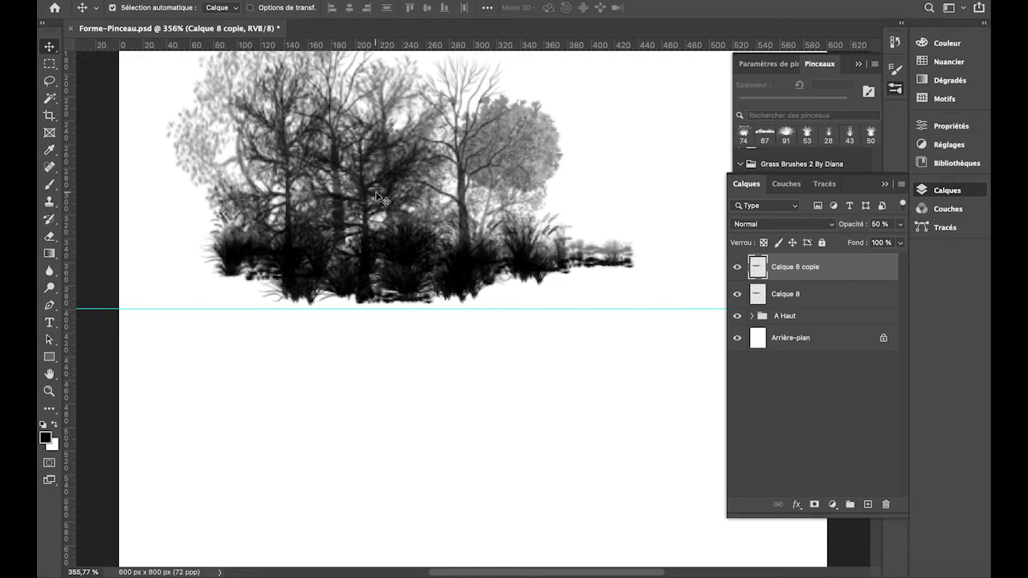
Scale the Calque 8 copie layer to about 106.7 % from its upper-left corner and shift it up by about 8 px
key(shift+Up)
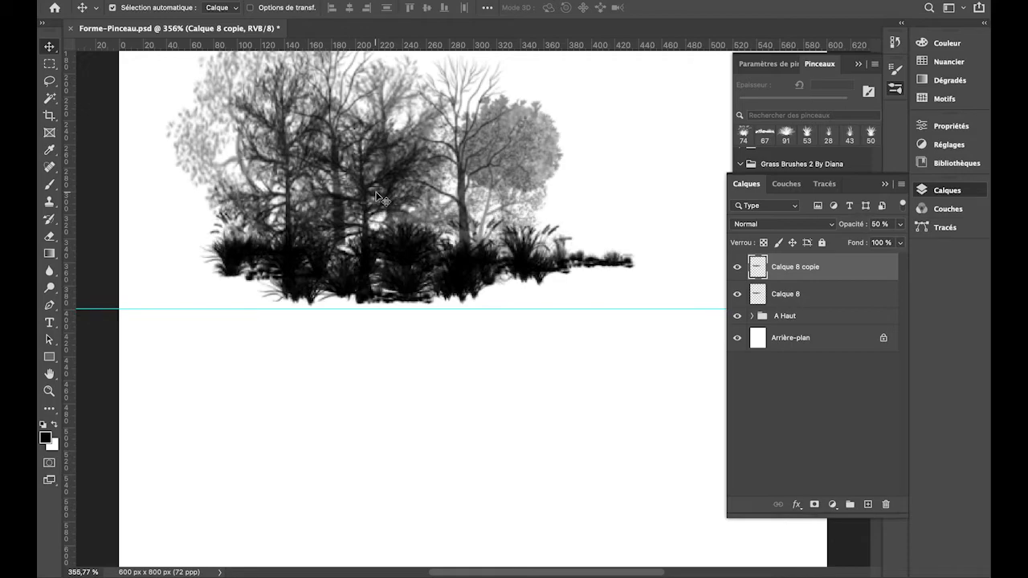
key(super+t)
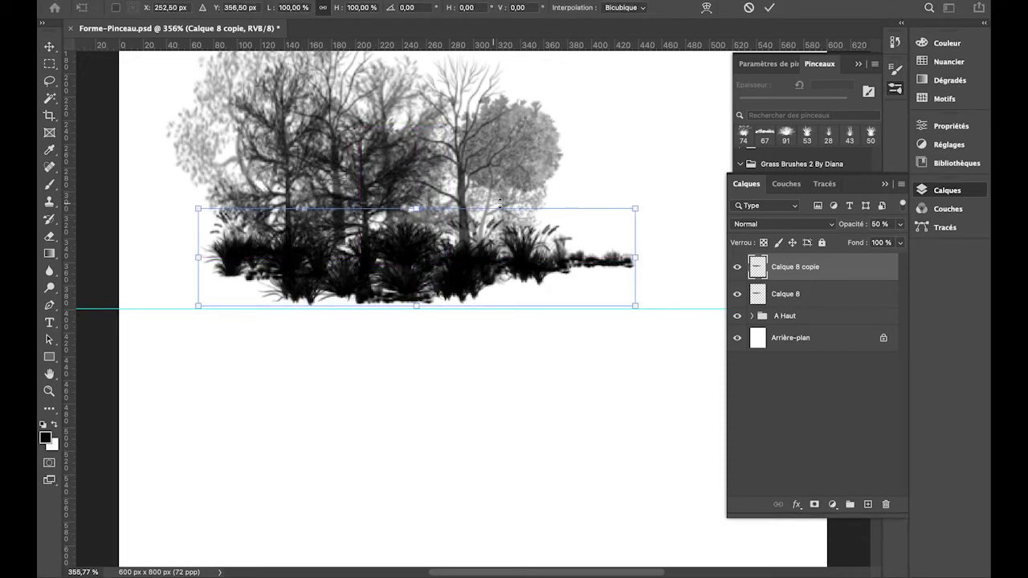
drag(191, 210, 169, 188)
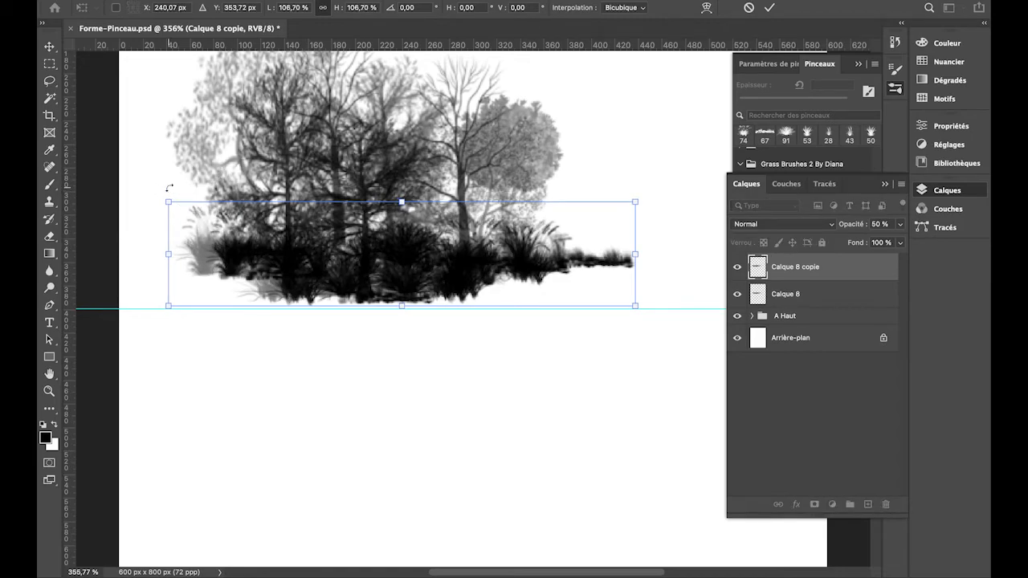
key(shift+Up)
key(shift+Up)
key(shift+Up)
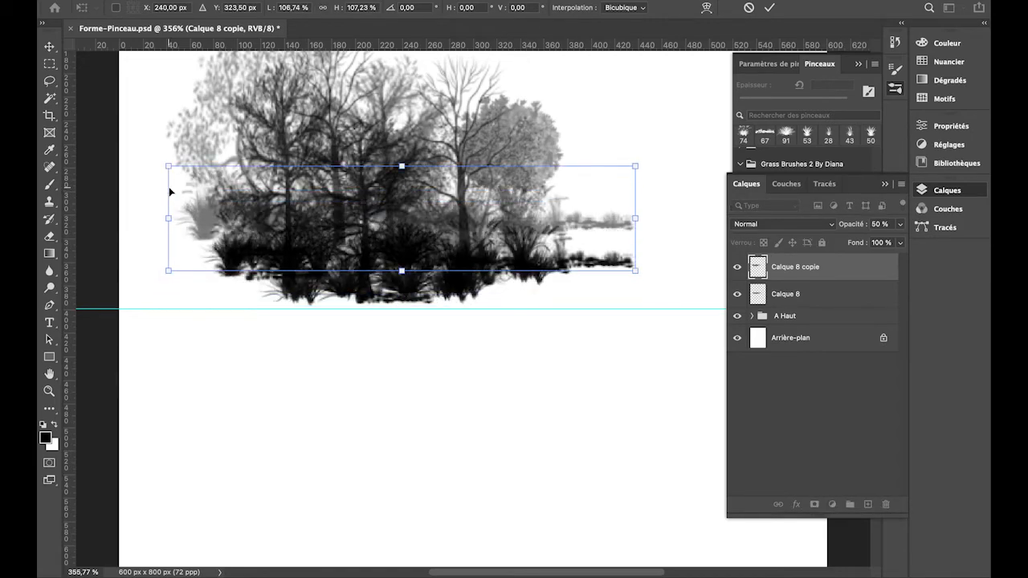
key(shift+Down)
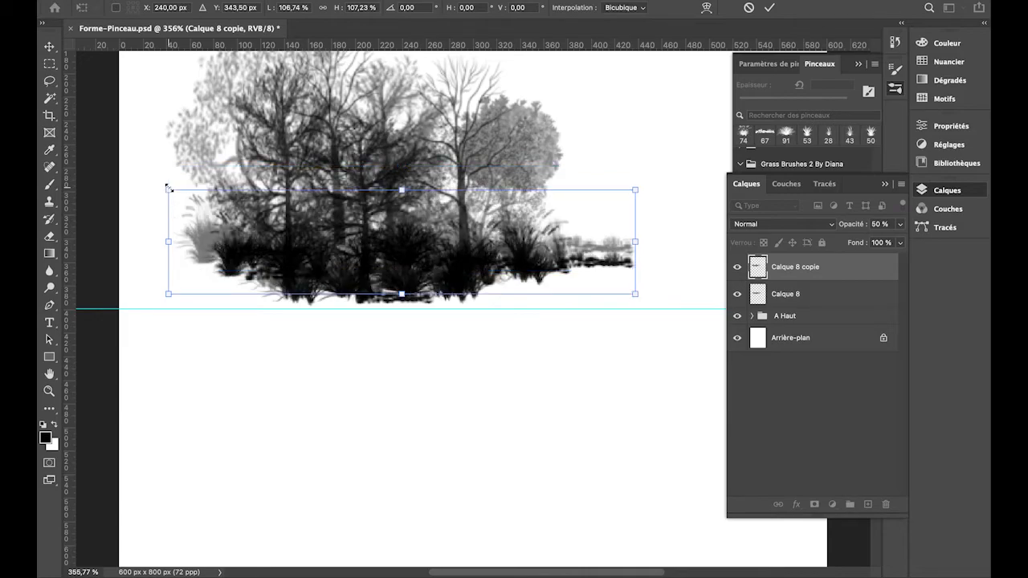
key(Down)
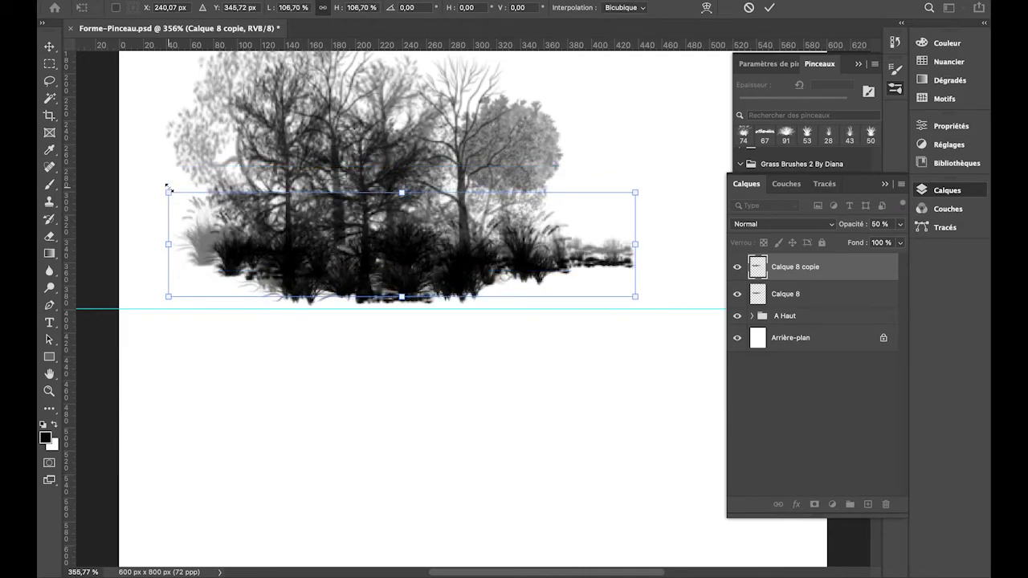
Distort the grass copy by lowering its upper-right corner, raising its upper-left corner and pulling its lower-left corner outward
right_click(443, 266)
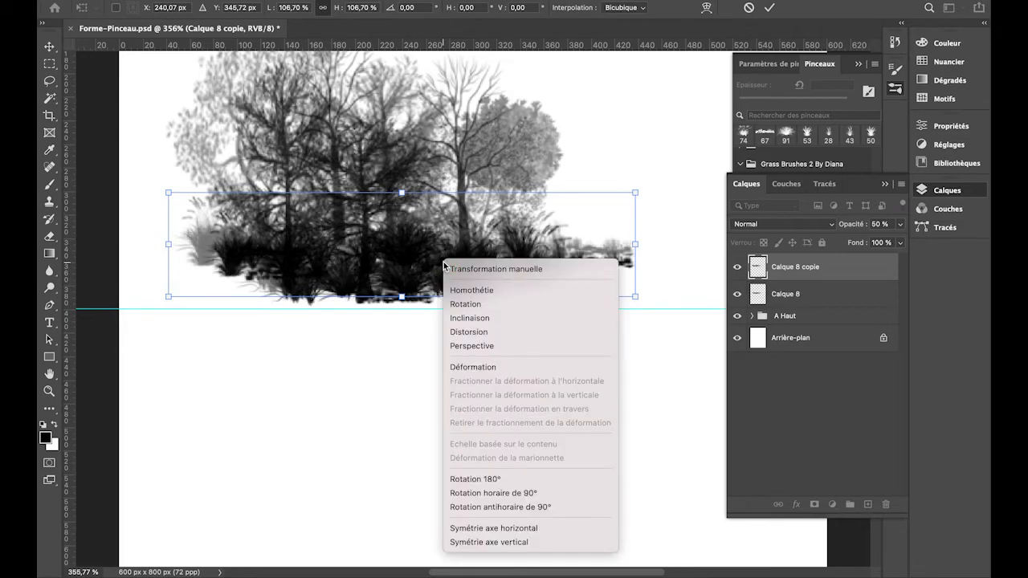
click(489, 333)
drag(636, 199, 632, 222)
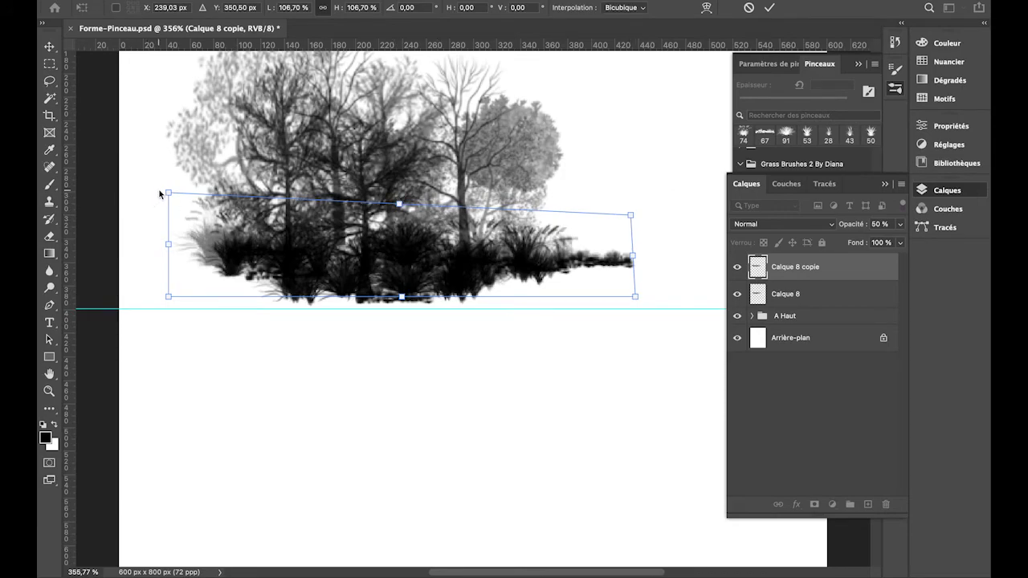
drag(170, 193, 166, 182)
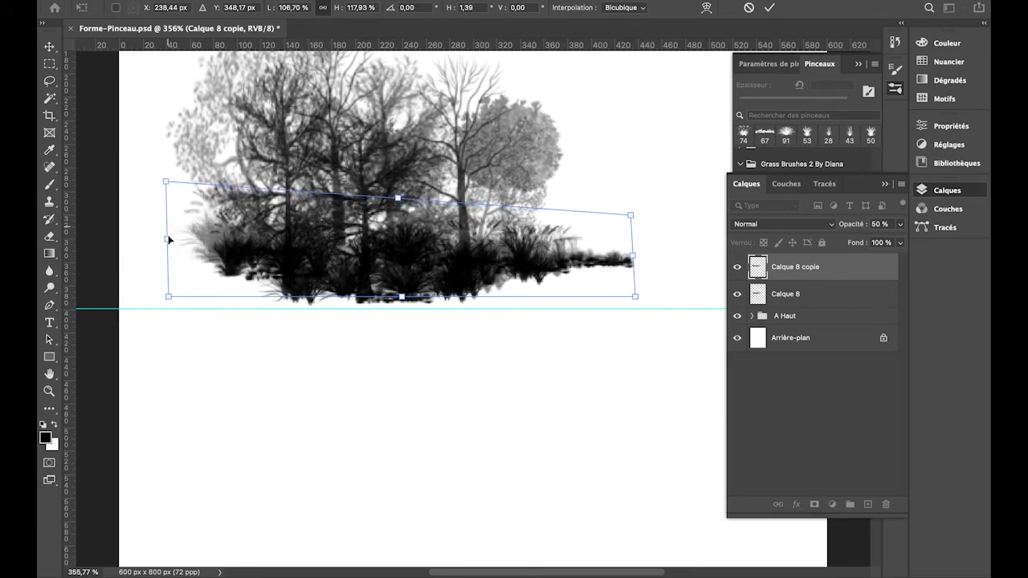
drag(169, 299, 143, 316)
key(Return)
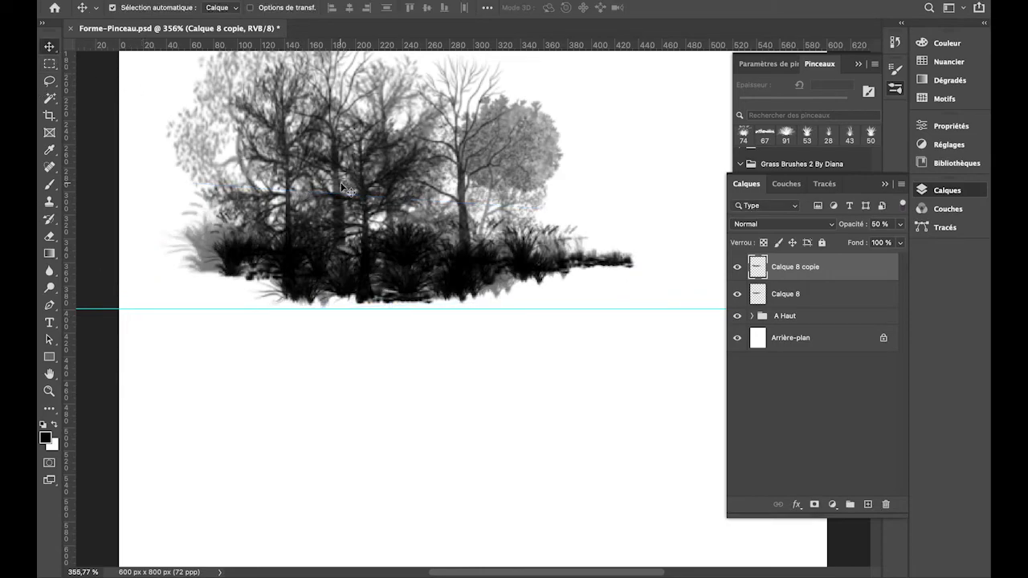
Group the Calque 8 and Calque 8 copie layers and name the group H Haut
click(810, 298)
shift+click(811, 273)
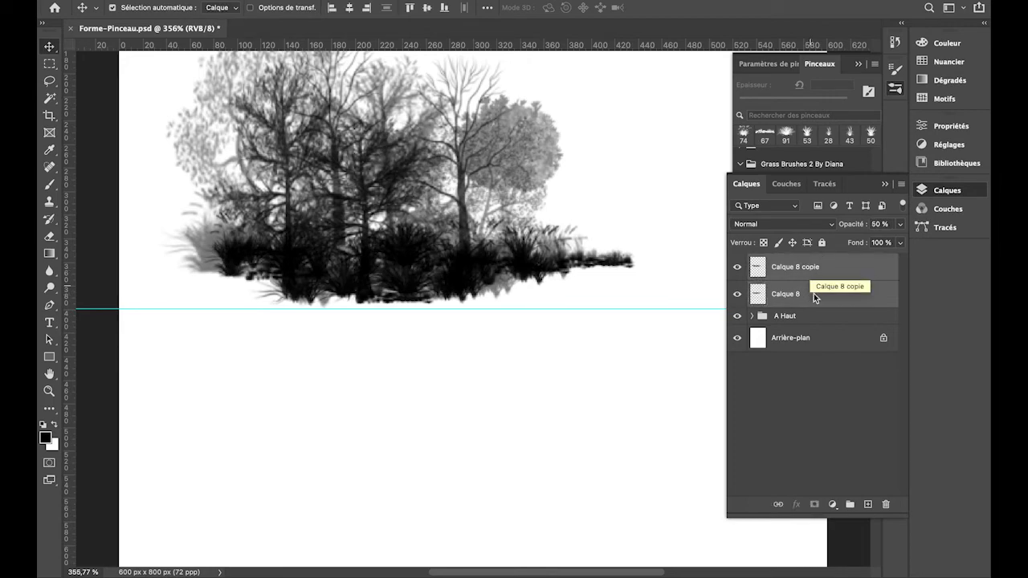
click(850, 504)
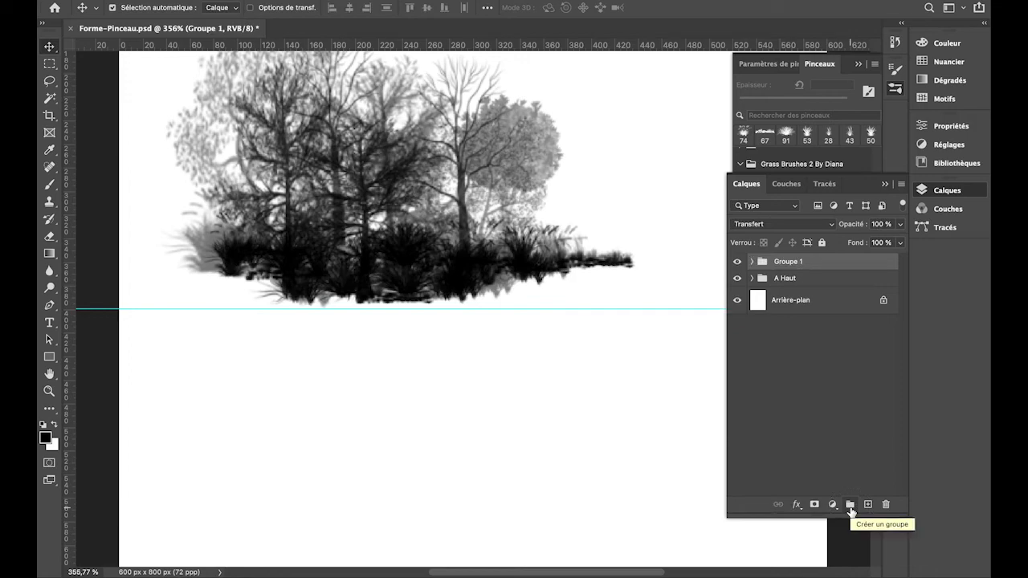
double_click(783, 261)
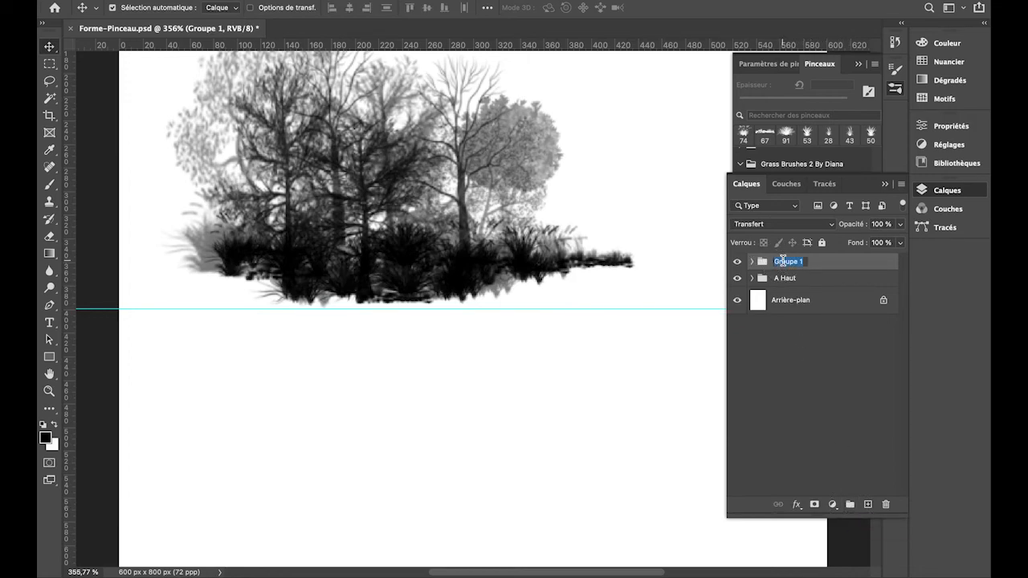
text(H Haut)
key(Return)
Select the A Haut group
click(815, 279)
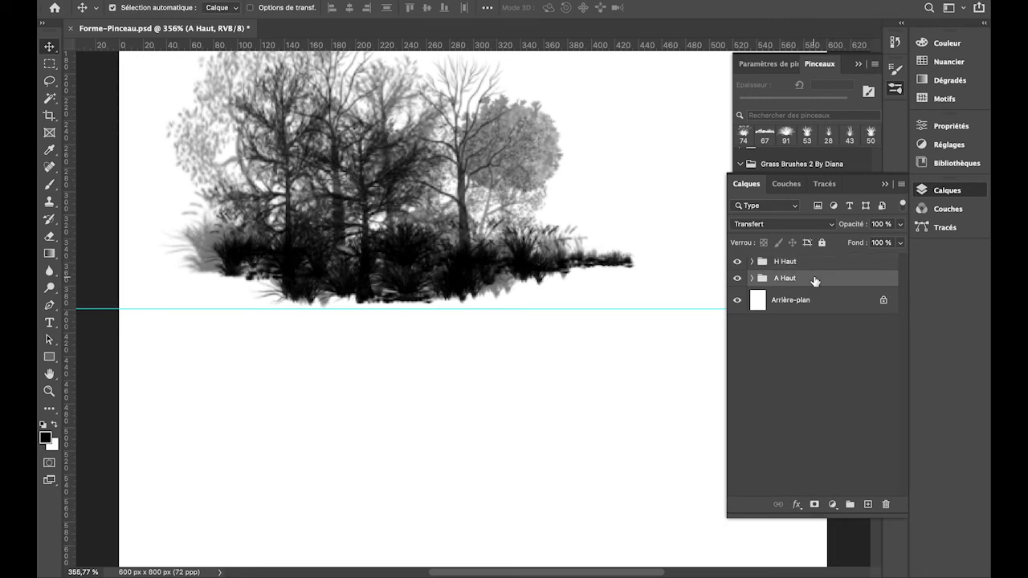